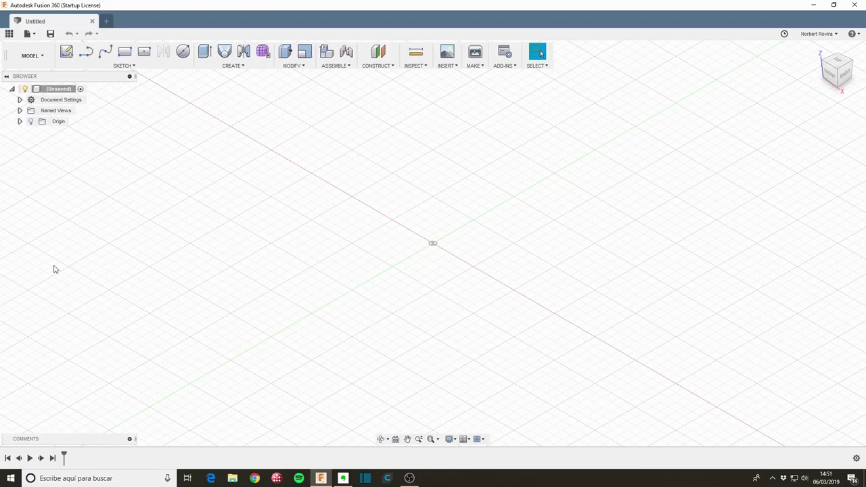
On the XY ground plane, draw a 200 mm horizontal line running left from the origin.
click(66, 52)
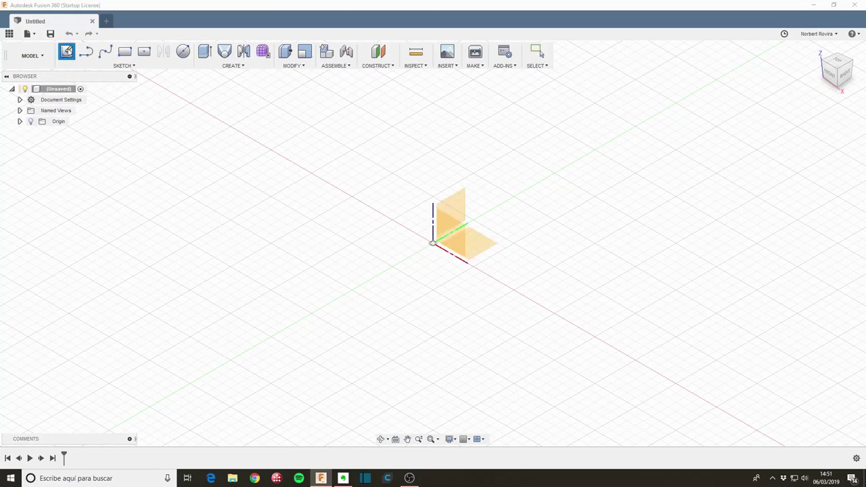
click(475, 244)
click(86, 52)
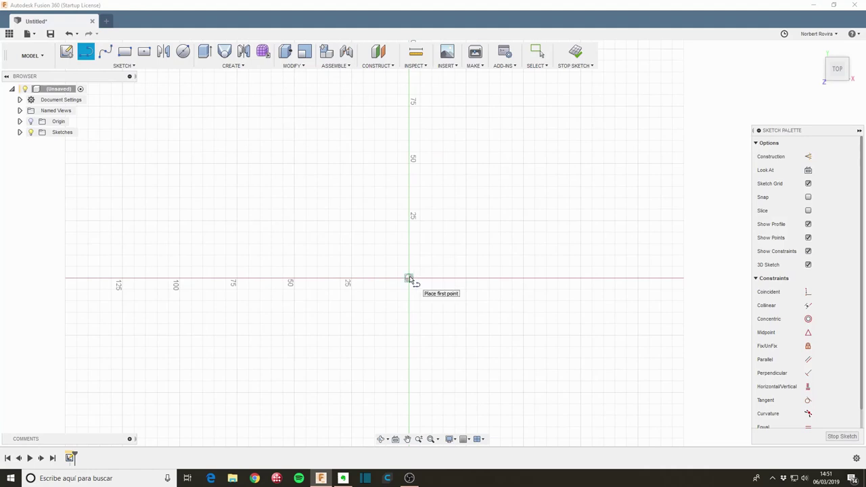
drag(410, 279, 169, 275)
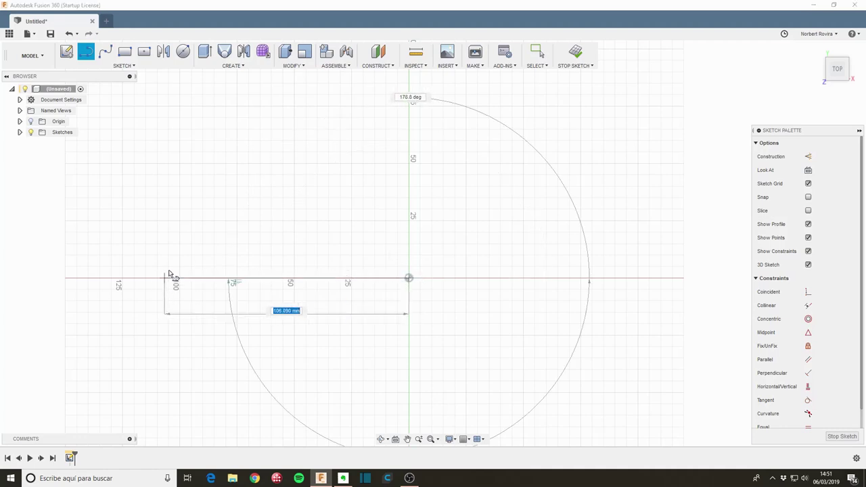
text(200)
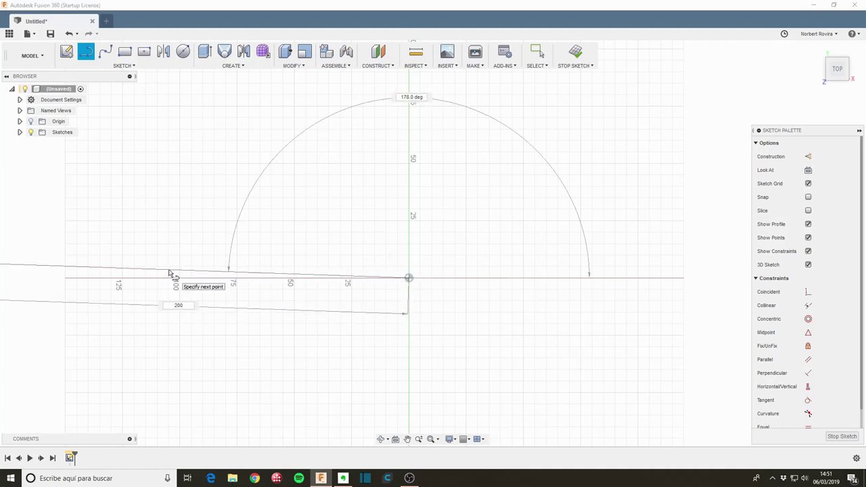
key(Tab)
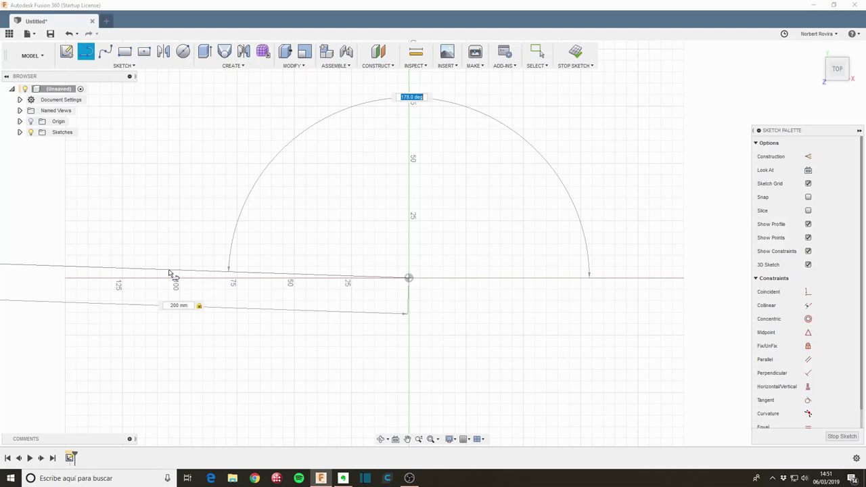
key(Return)
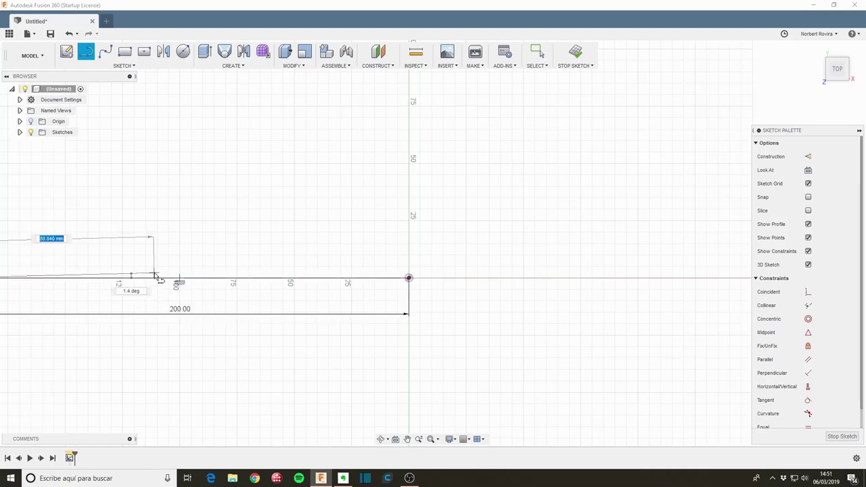
scroll(154, 280, down, 2)
mouse_move(69, 245)
middle_down()
mouse_move(121, 259)
mouse_move(181, 295)
middle_up()
key(Escape)
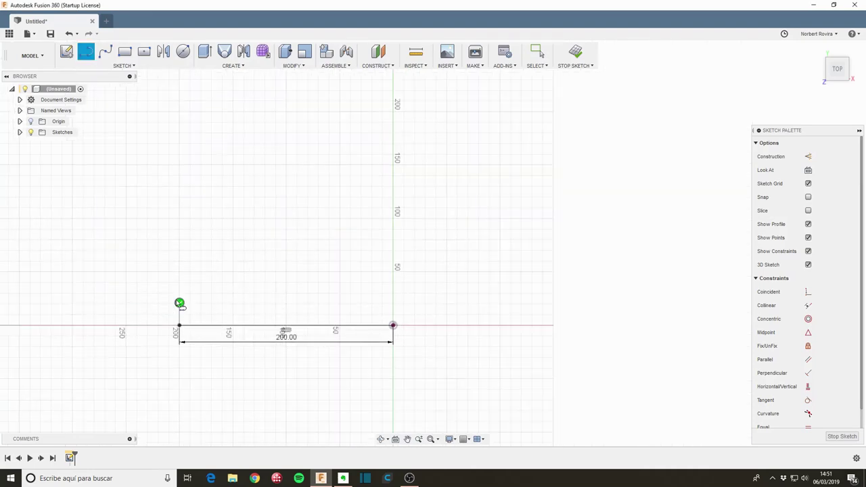
Draw a spline from the line's left end to a point below the origin.
key(s)
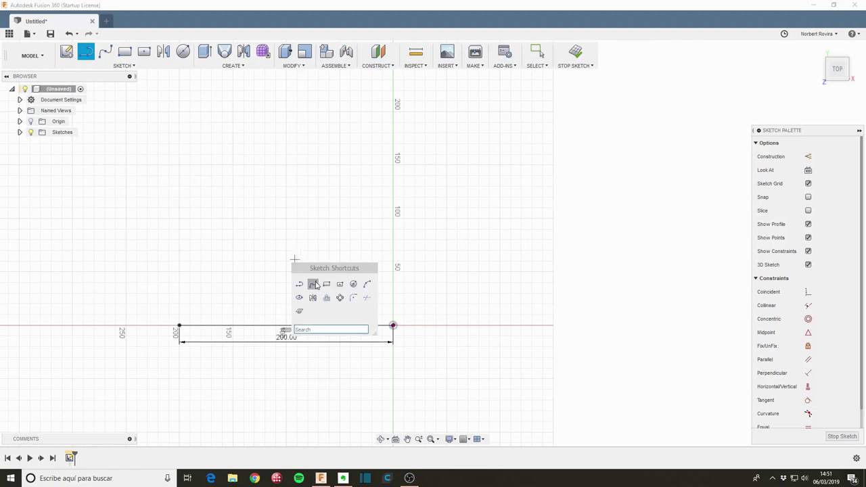
click(314, 285)
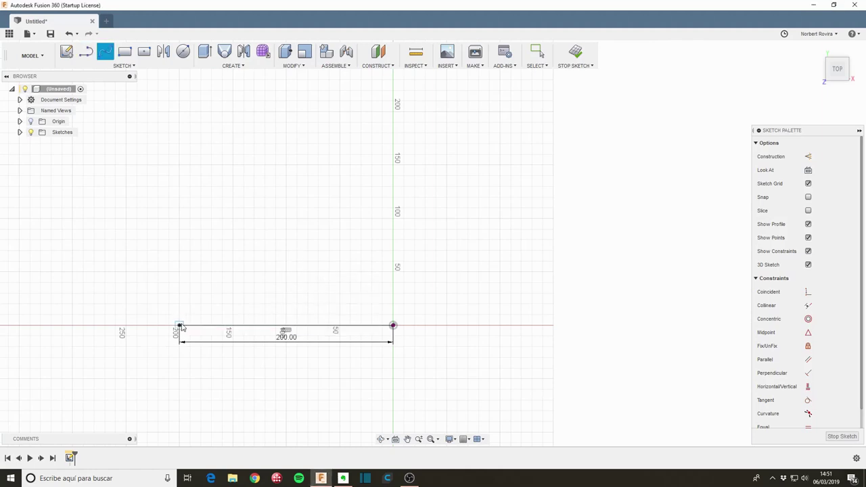
click(179, 325)
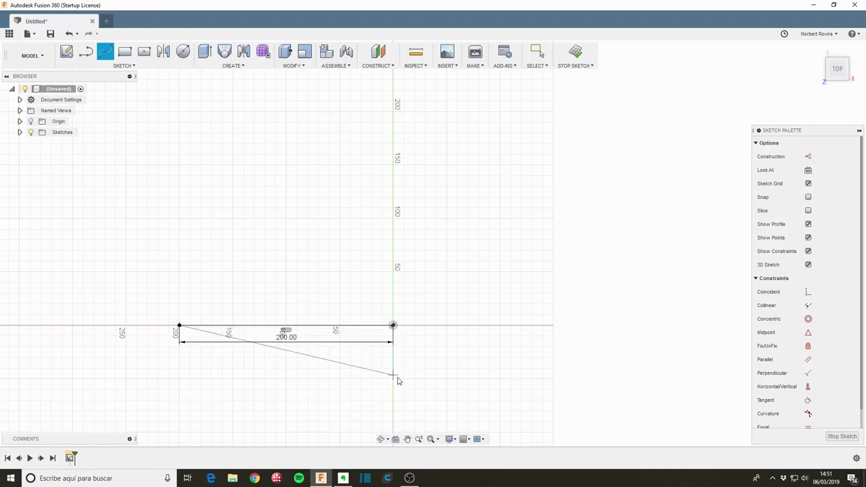
click(397, 385)
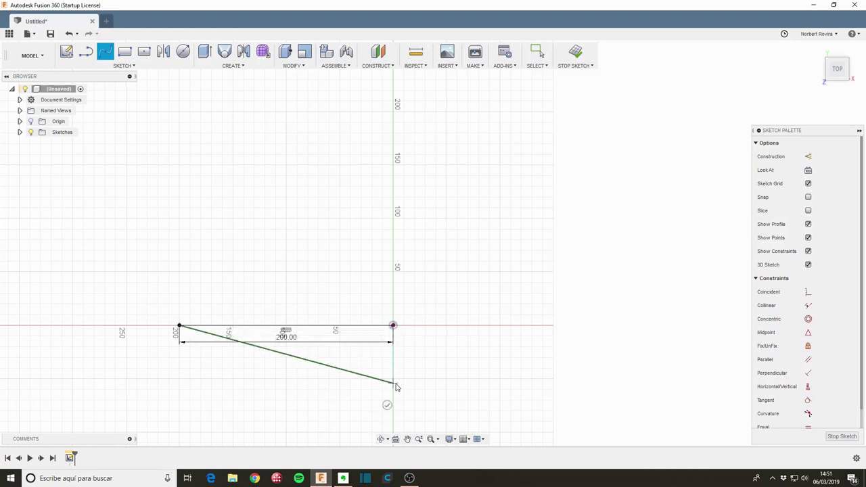
click(389, 401)
key(Escape)
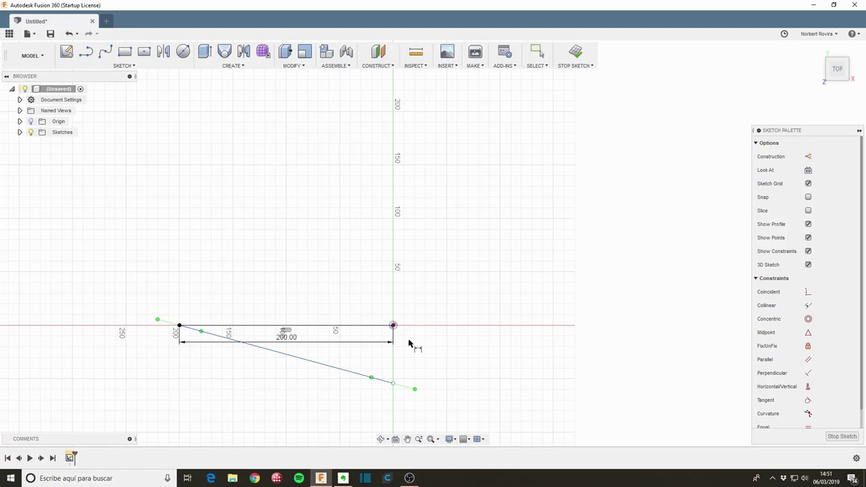
Dimension the spline's end point 50 mm below the origin.
click(393, 384)
click(393, 326)
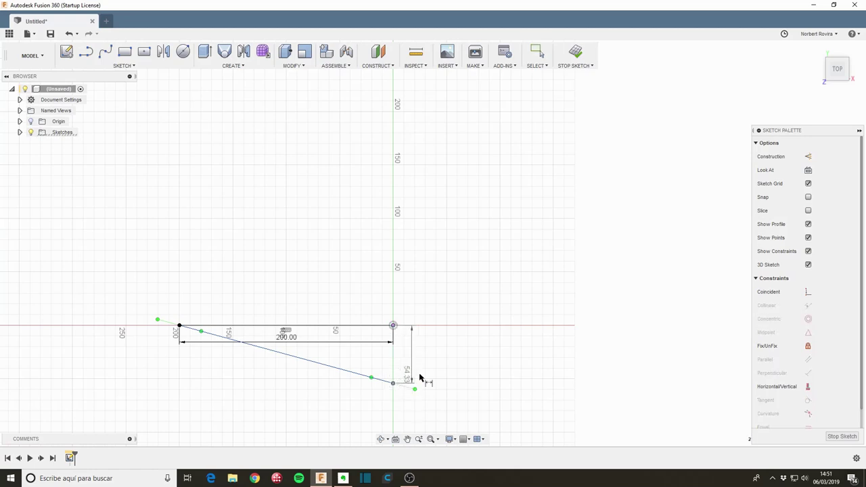
click(422, 377)
text(50)
key(Return)
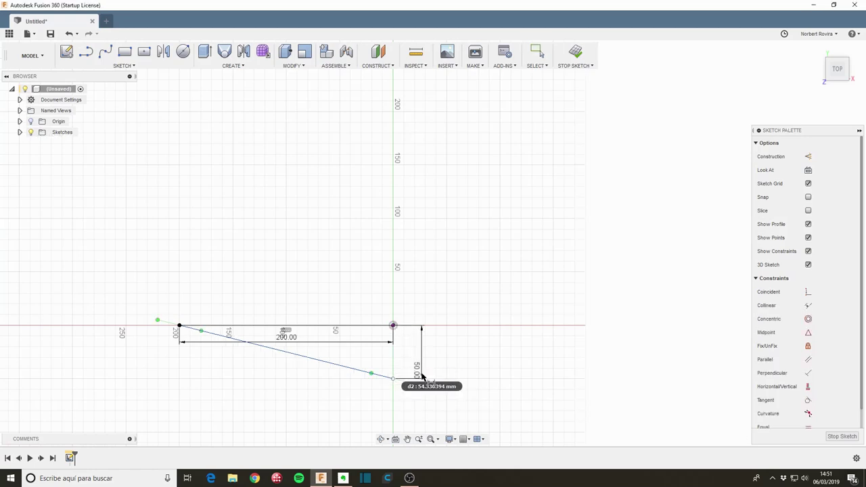
Make the spline's end tangent horizontal, lengthen the handle to reshape it, and finish the sketch.
click(387, 376)
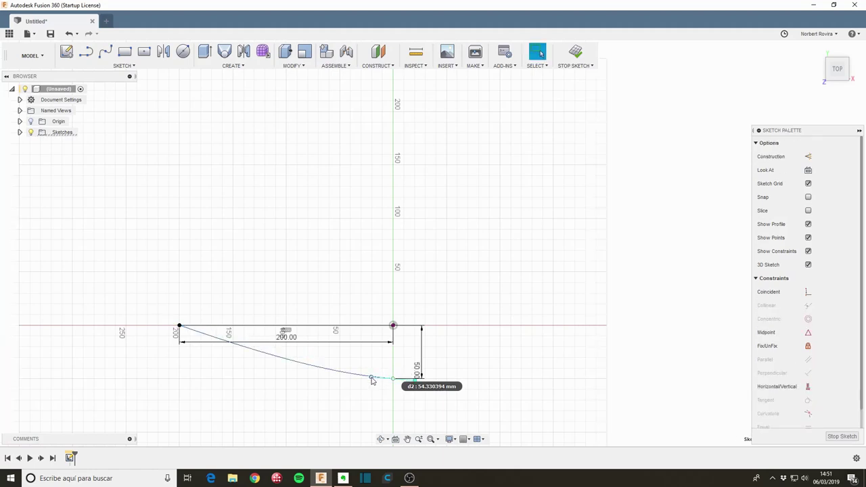
click(372, 378)
click(812, 414)
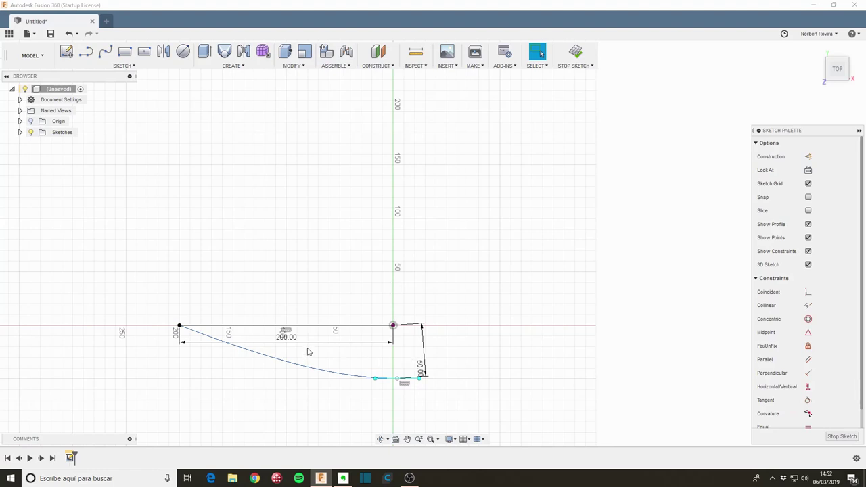
scroll(381, 369, up, 2)
scroll(405, 365, up, 2)
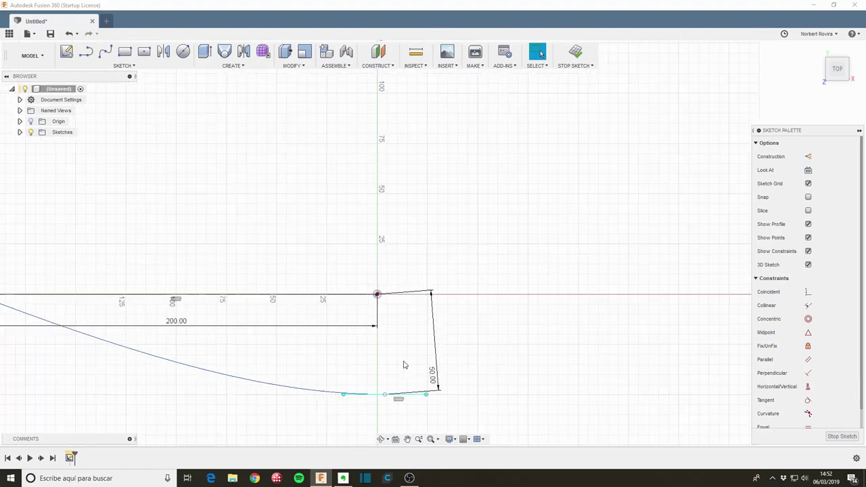
click(385, 396)
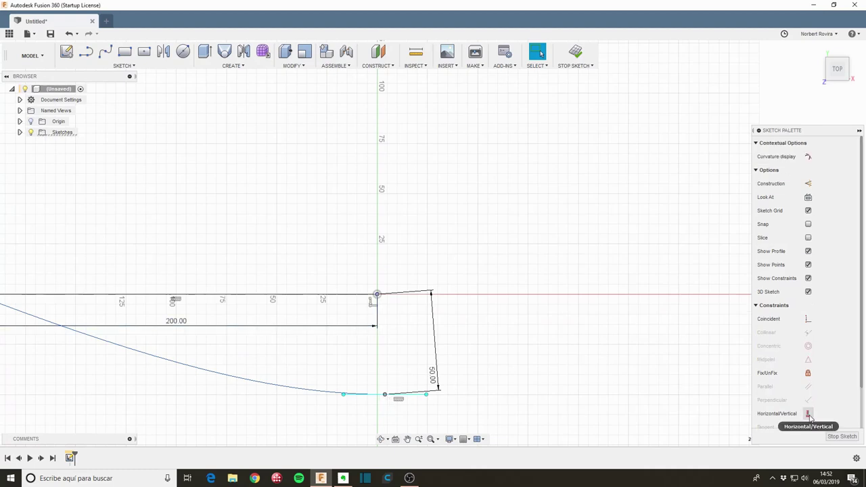
key(ctrl+z)
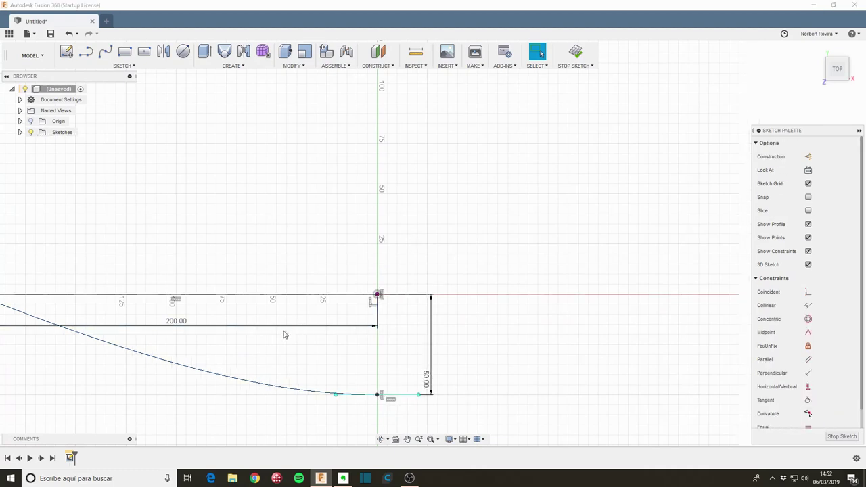
scroll(284, 334, down, 3)
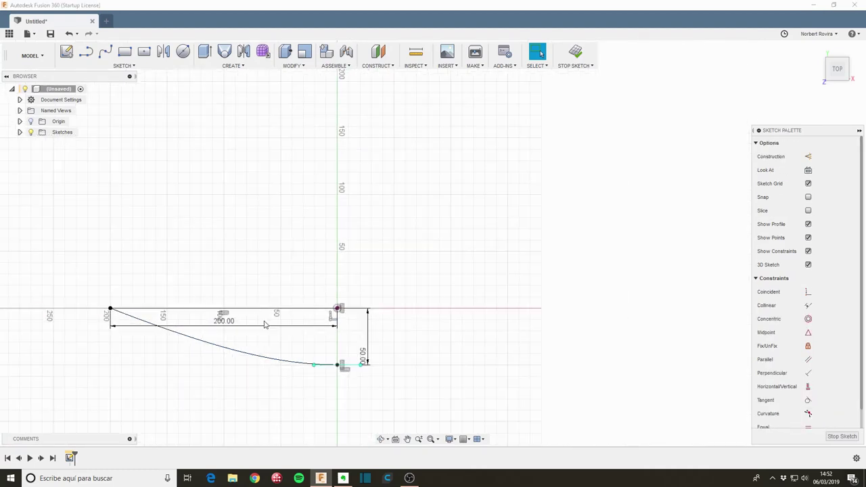
click(228, 349)
drag(315, 367, 288, 368)
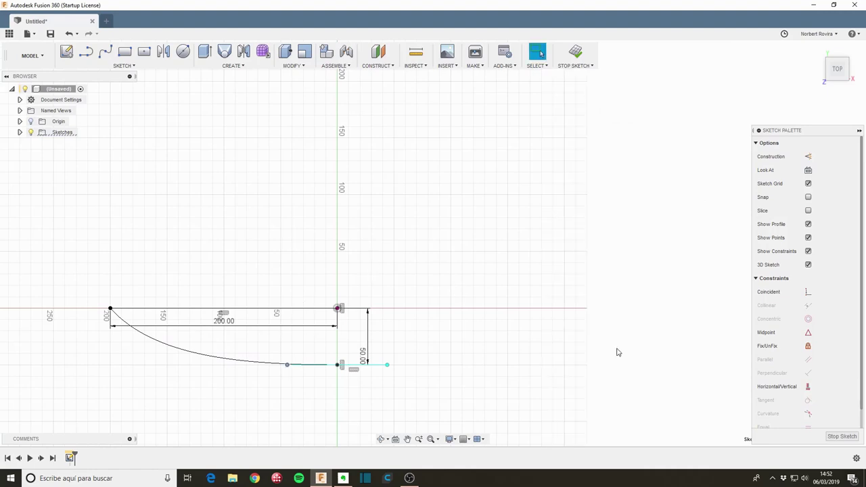
click(843, 436)
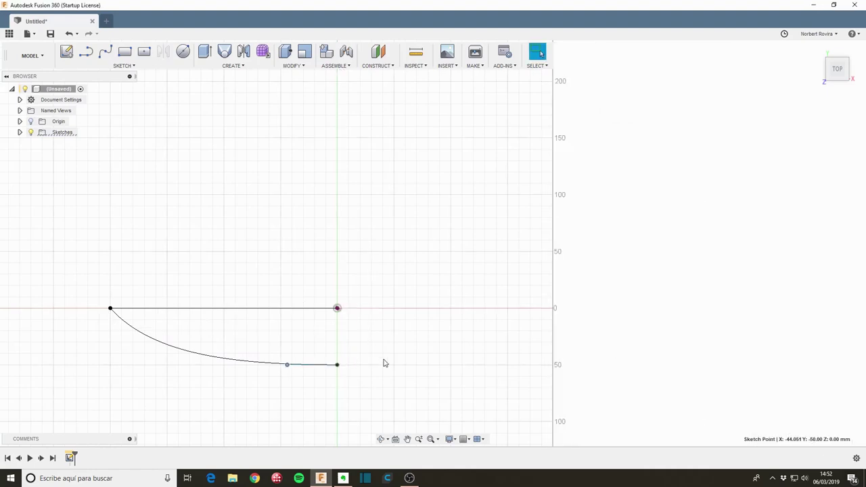
Start a sketch on the vertical side plane and project the curve's end point and origin.
mouse_move(384, 363)
shift+middle_down()
mouse_move(354, 329)
mouse_move(381, 339)
mouse_move(330, 359)
mouse_move(302, 400)
mouse_move(233, 379)
shift+middle_up()
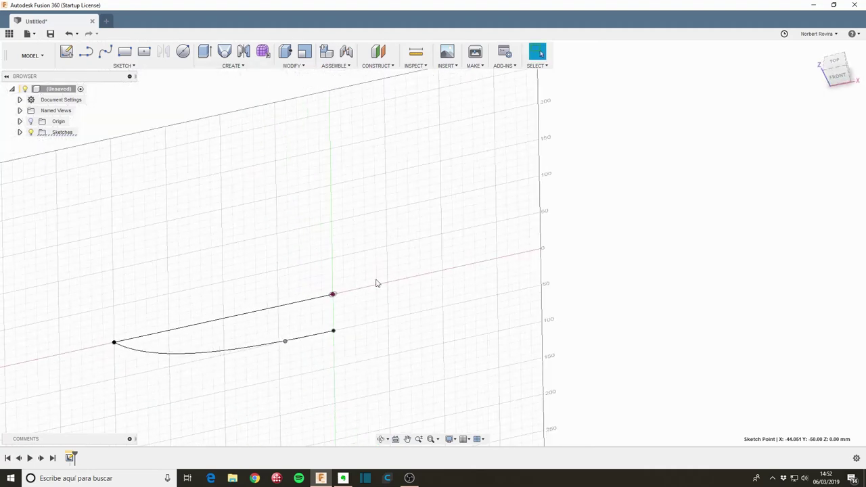
key(s)
click(450, 312)
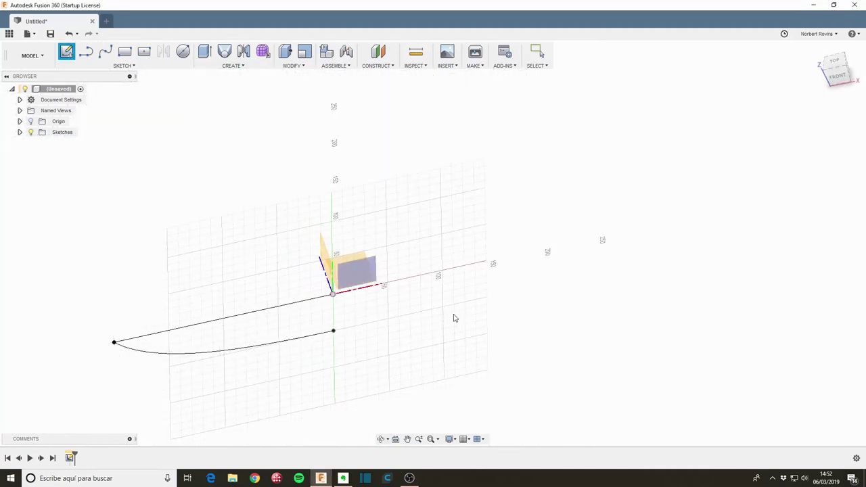
mouse_move(363, 318)
shift+middle_down()
mouse_move(393, 340)
mouse_move(368, 354)
mouse_move(316, 289)
shift+middle_up()
click(287, 284)
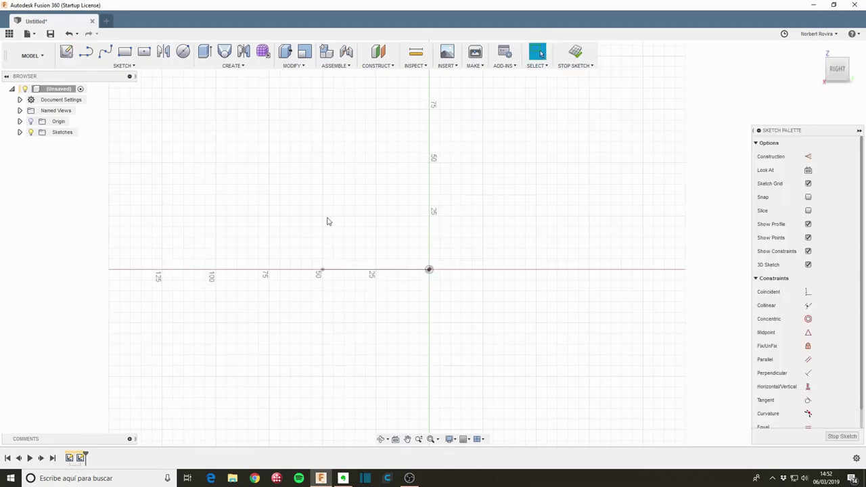
key(p)
click(322, 271)
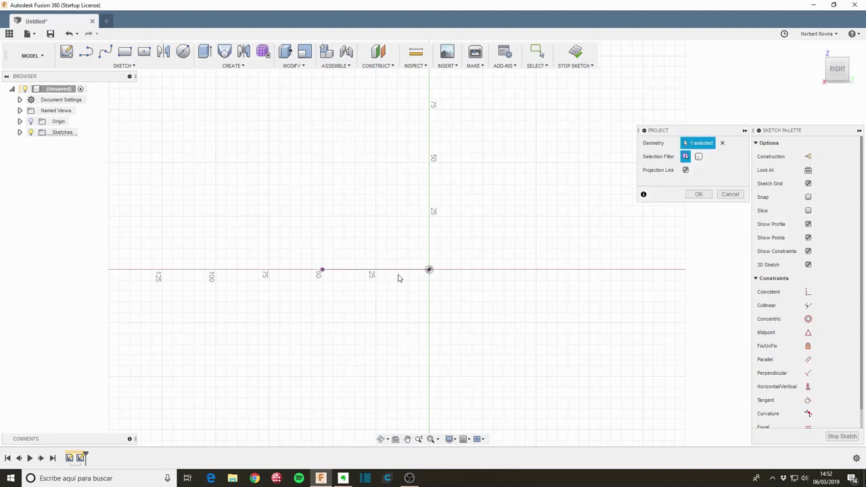
click(429, 270)
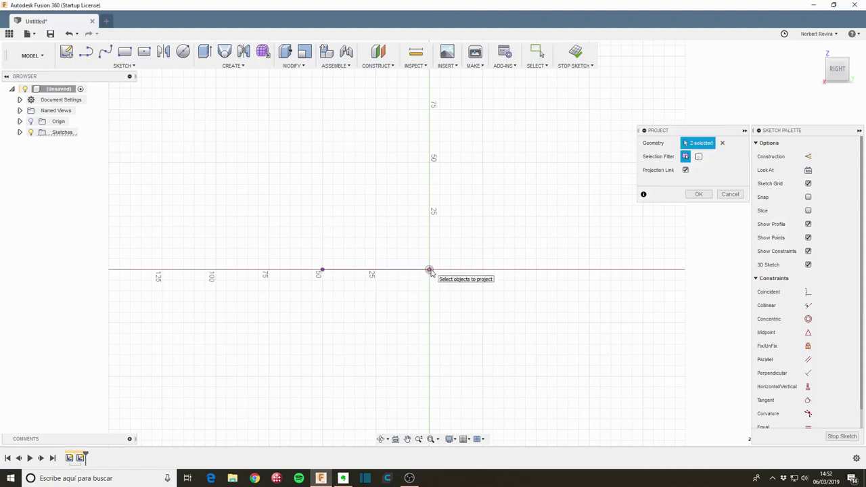
click(698, 194)
Draw the line to the origin, a 2 mm segment, and a closing line back to the start.
key(l)
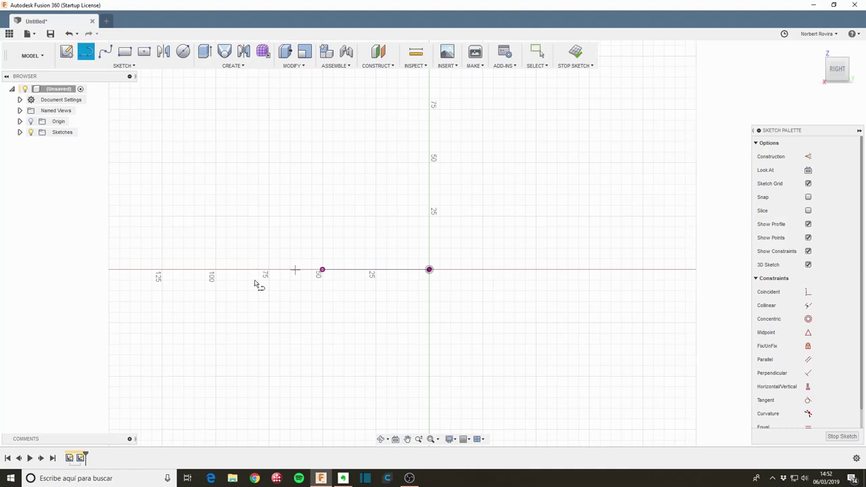
click(322, 270)
click(429, 270)
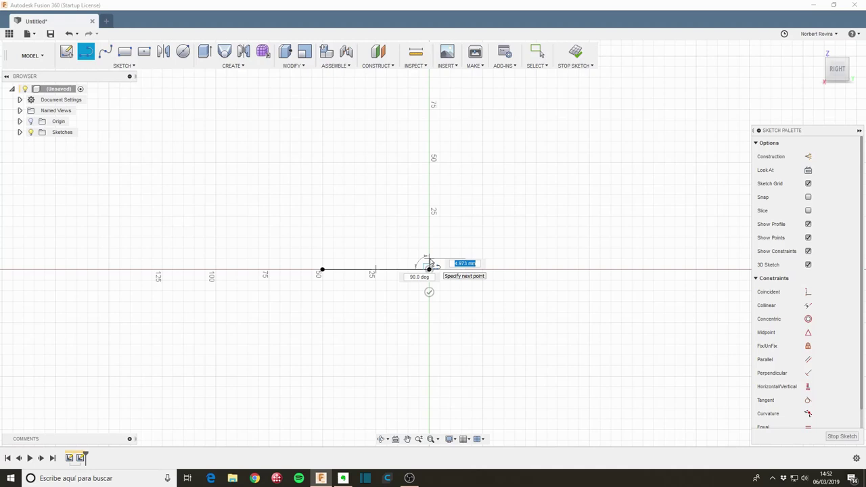
text(2)
key(Tab)
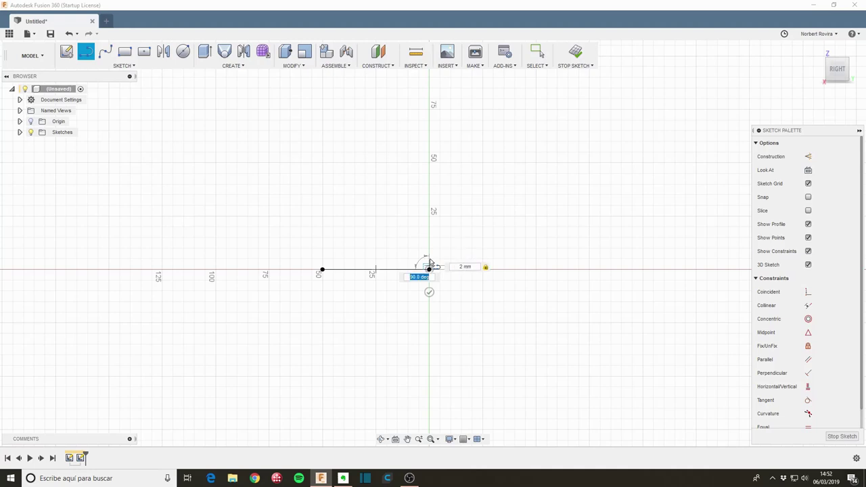
key(Return)
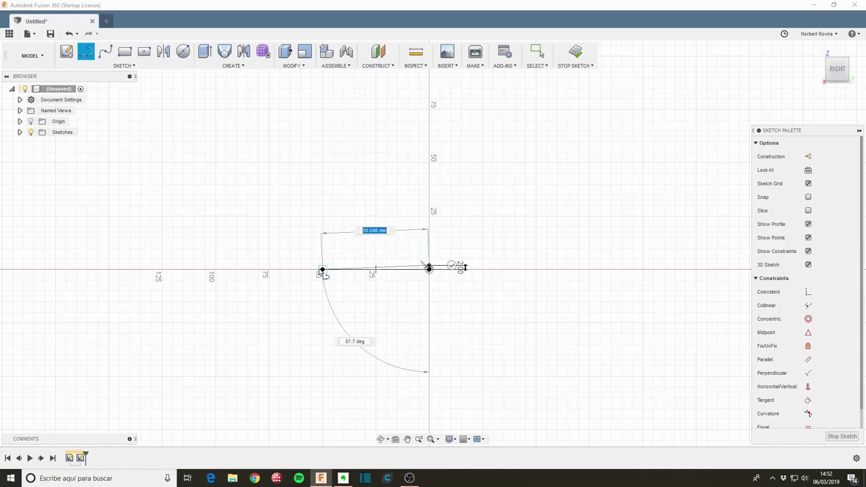
double_click(322, 270)
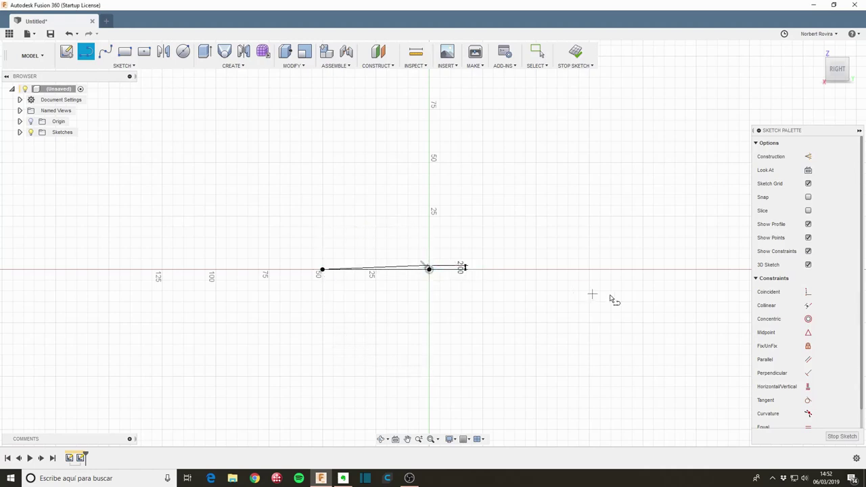
click(849, 437)
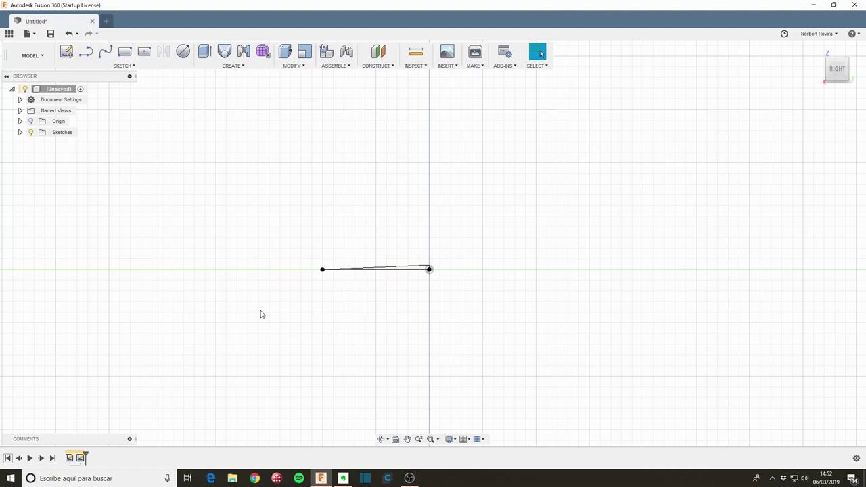
Start a loft with the 2 mm end segment and the tip point as profiles.
shift+middle_drag(228, 322, 255, 330)
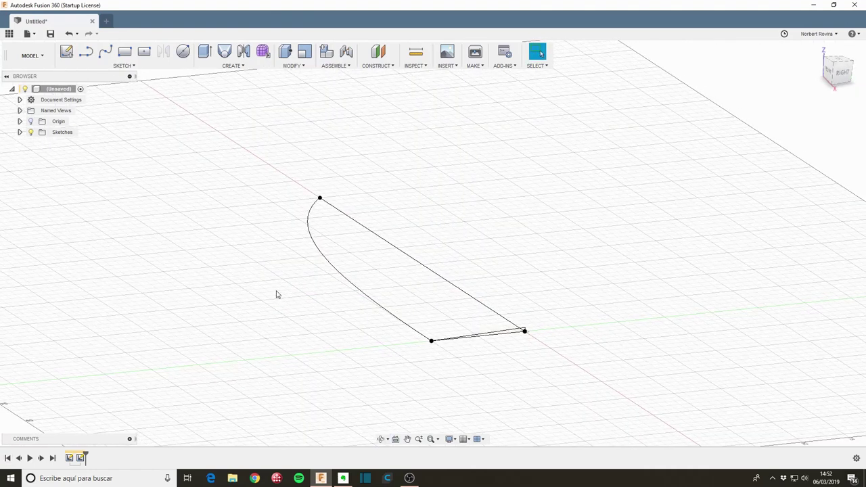
key(s)
click(329, 313)
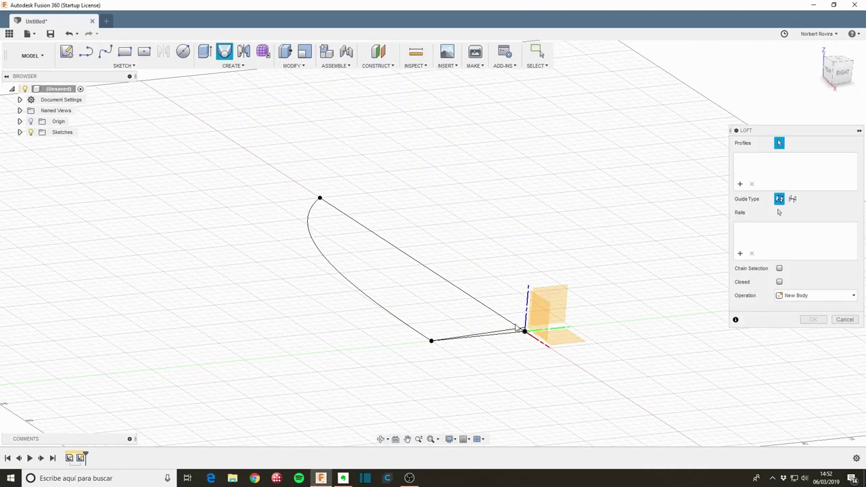
click(524, 330)
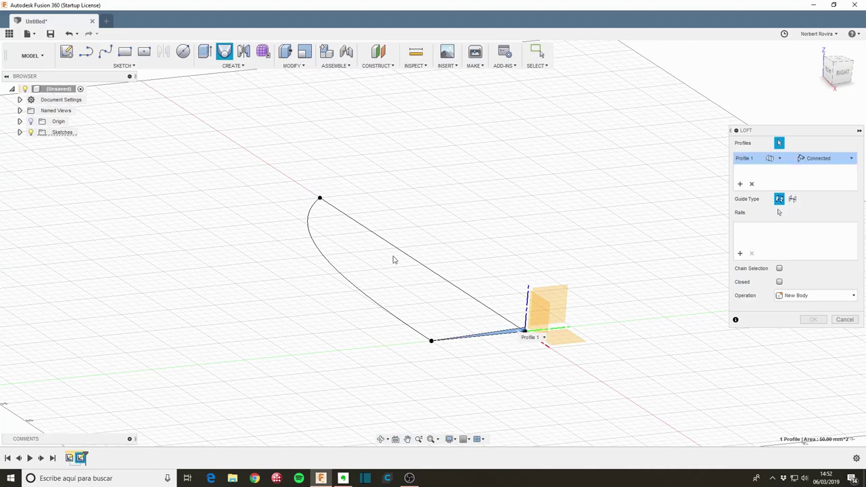
click(320, 201)
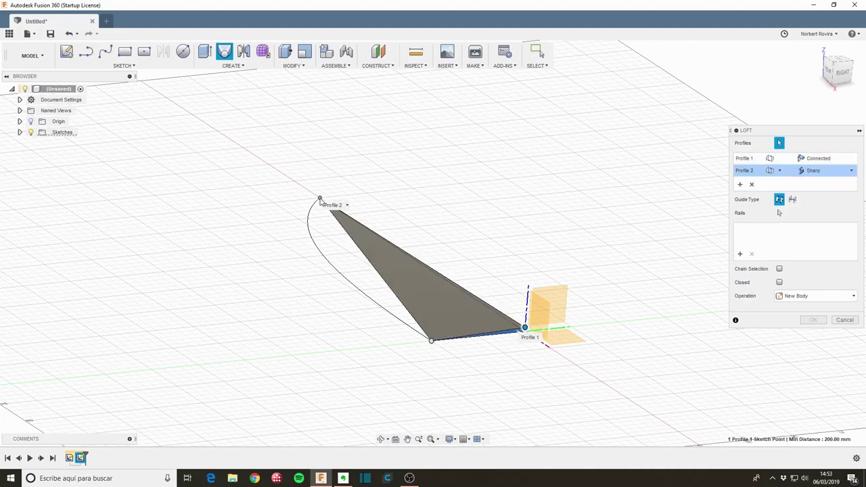
Try the arc and the straight line as loft guide rails, removing them again.
click(740, 254)
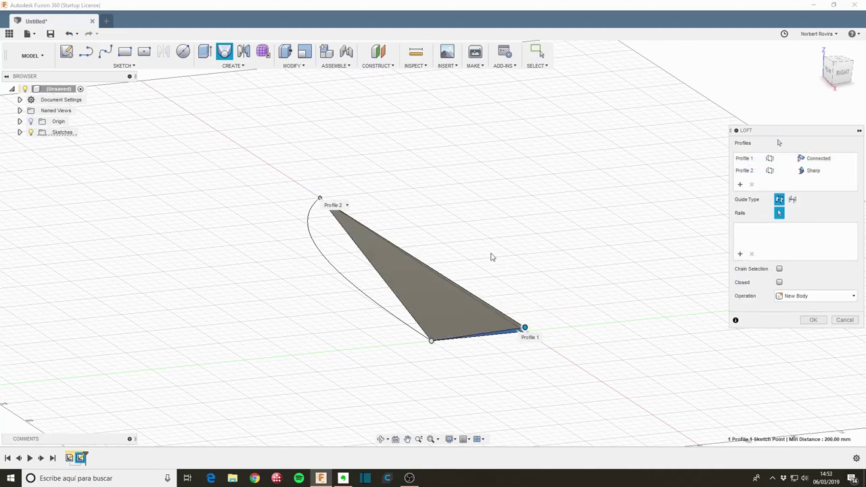
click(363, 295)
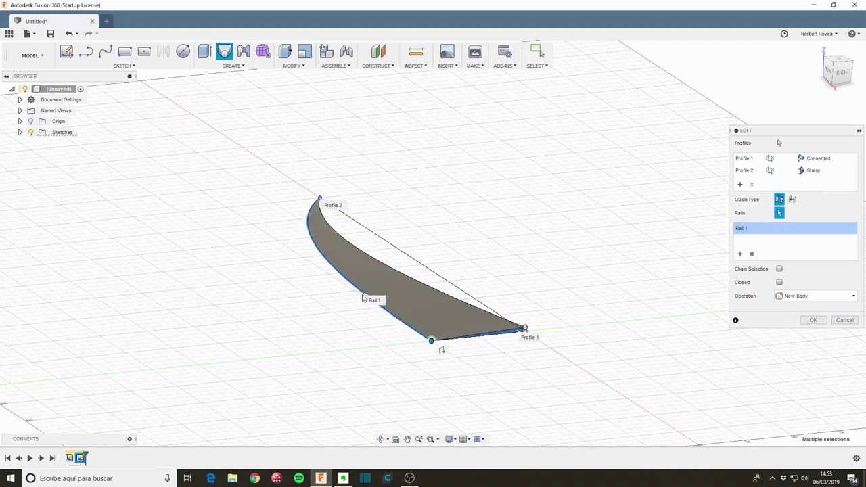
click(431, 273)
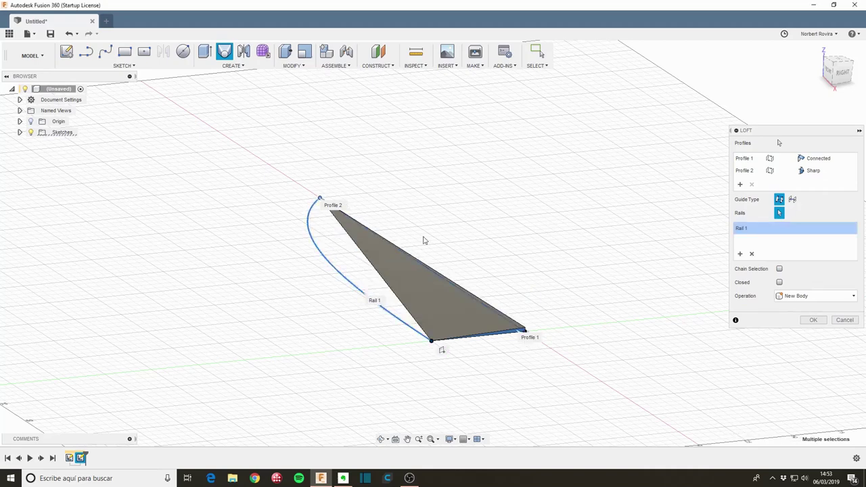
click(750, 254)
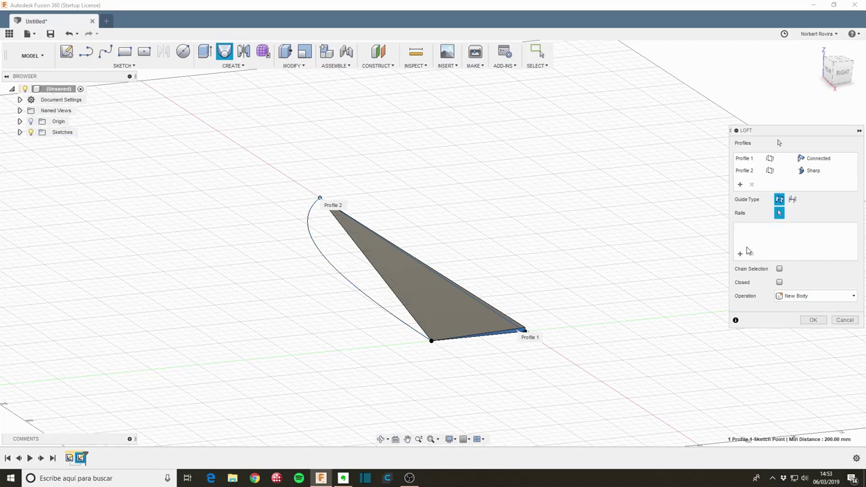
click(780, 282)
click(360, 291)
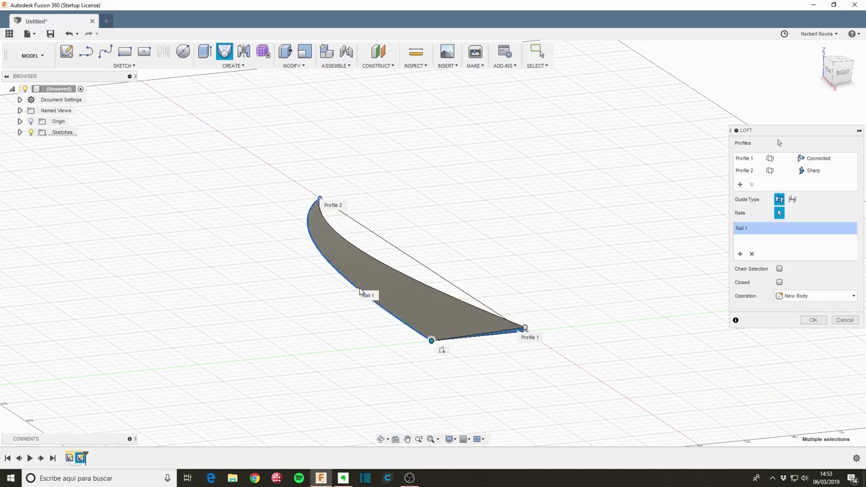
click(422, 266)
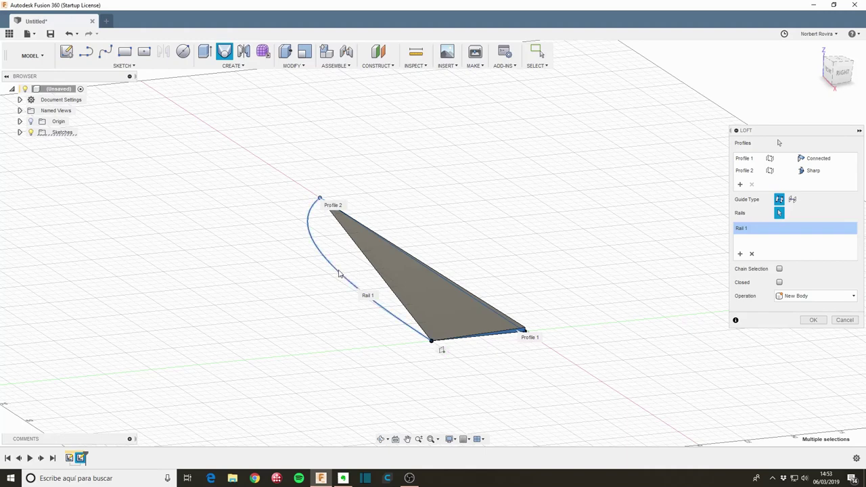
click(752, 254)
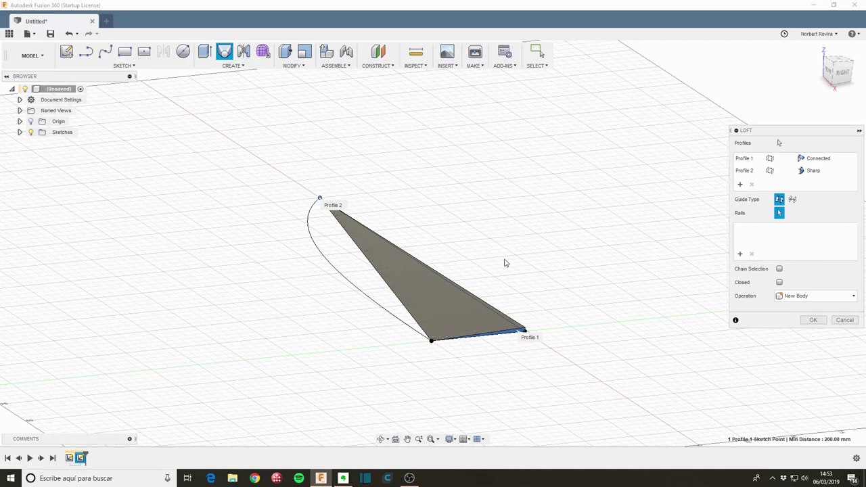
Set the arc and straight edge as guide rails and create the blade body.
click(381, 303)
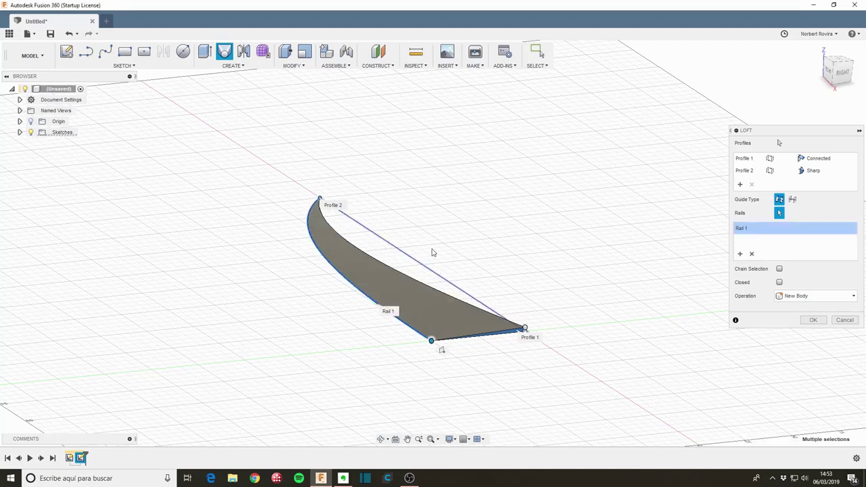
shift+middle_drag(481, 224, 491, 242)
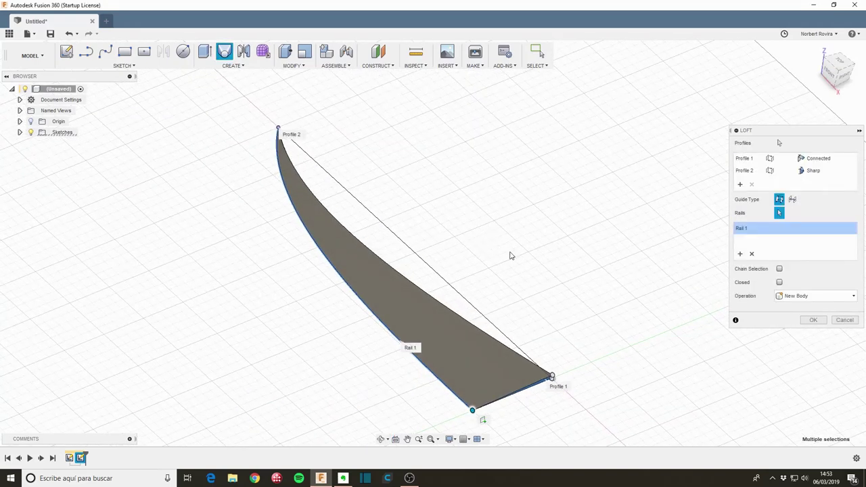
click(739, 253)
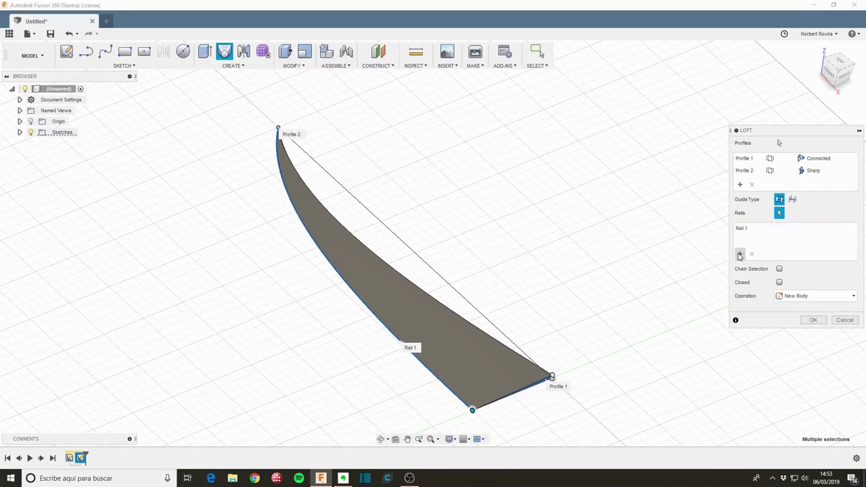
click(449, 287)
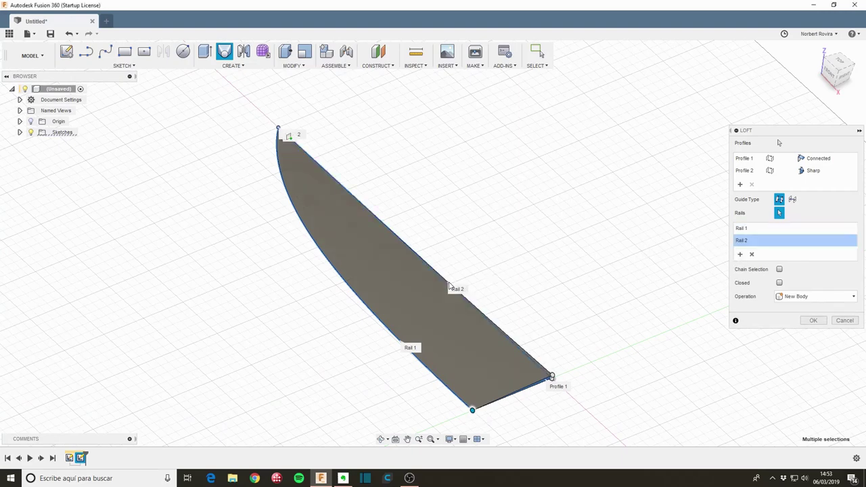
mouse_move(291, 318)
shift+middle_down()
mouse_move(304, 327)
mouse_move(320, 317)
shift+middle_up()
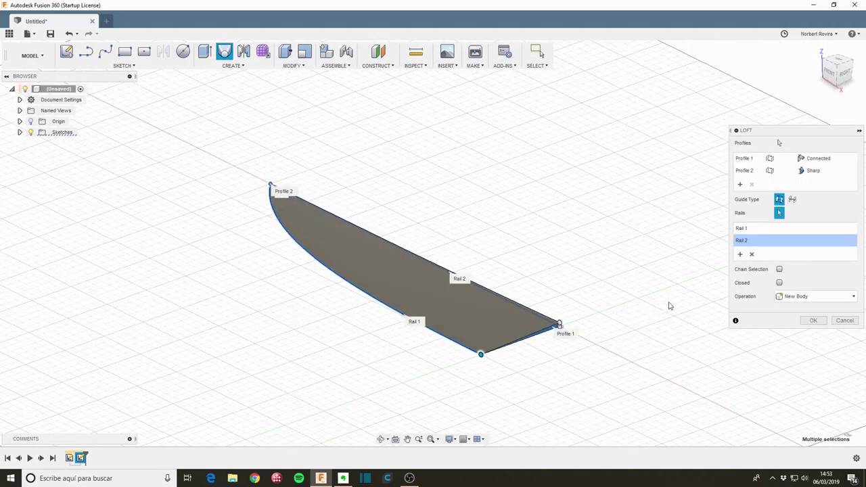
click(813, 320)
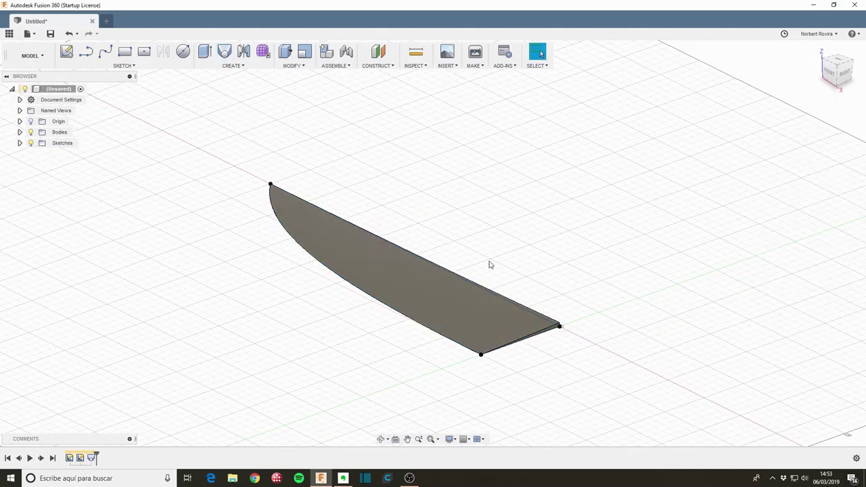
mouse_move(490, 265)
shift+middle_down()
mouse_move(487, 280)
mouse_move(526, 251)
mouse_move(573, 264)
mouse_move(567, 295)
mouse_move(421, 283)
shift+middle_up()
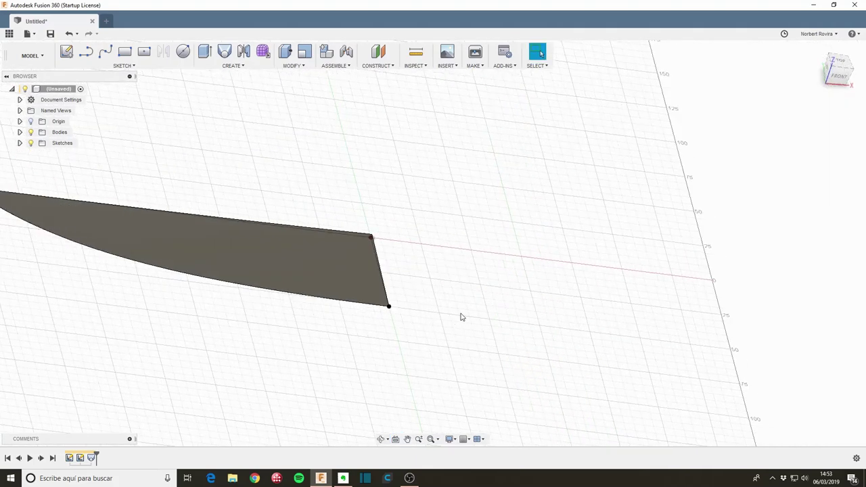
mouse_move(462, 317)
shift+middle_down()
mouse_move(449, 271)
mouse_move(442, 292)
shift+middle_up()
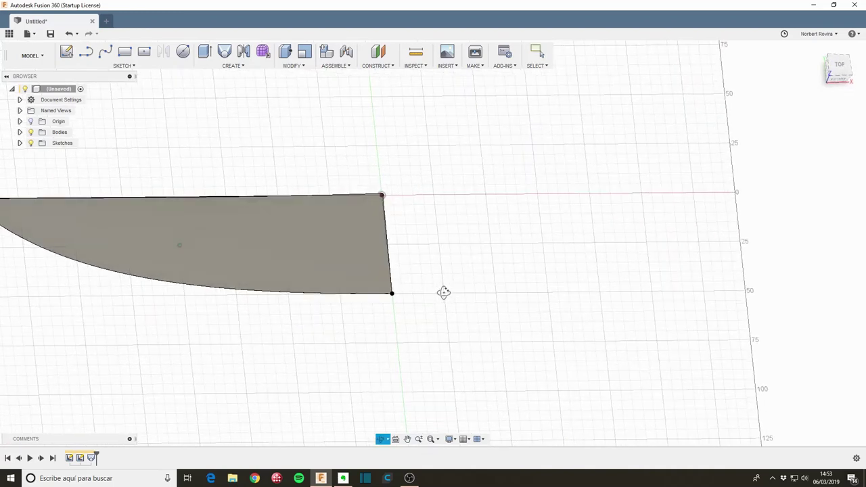
mouse_move(69, 459)
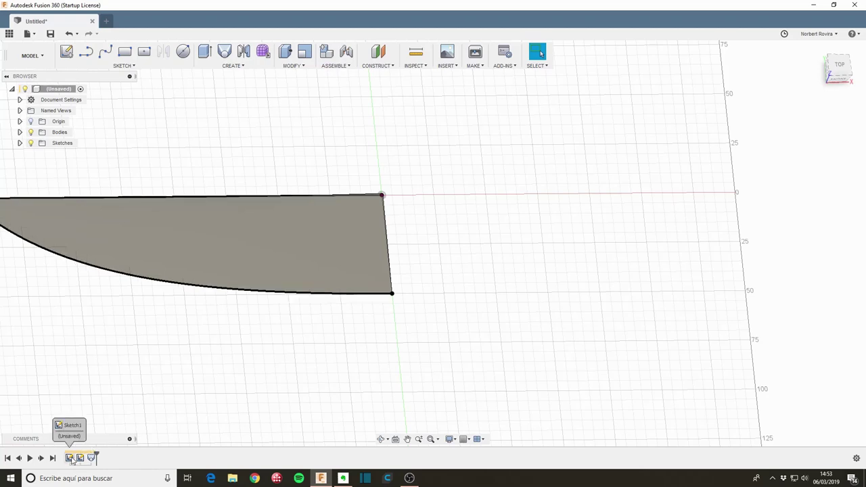
In Sketch1, draw the handle's top edge, rounded end arc and bottom edge back to the blade.
double_click(70, 458)
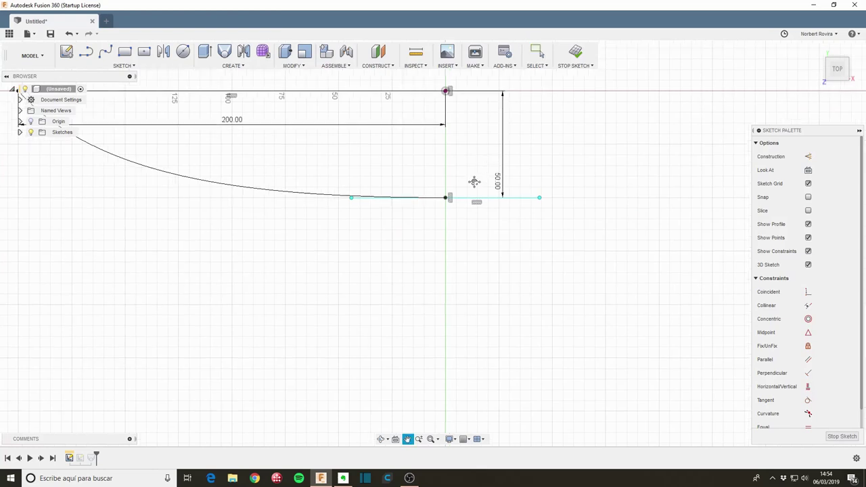
middle_drag(492, 181, 399, 257)
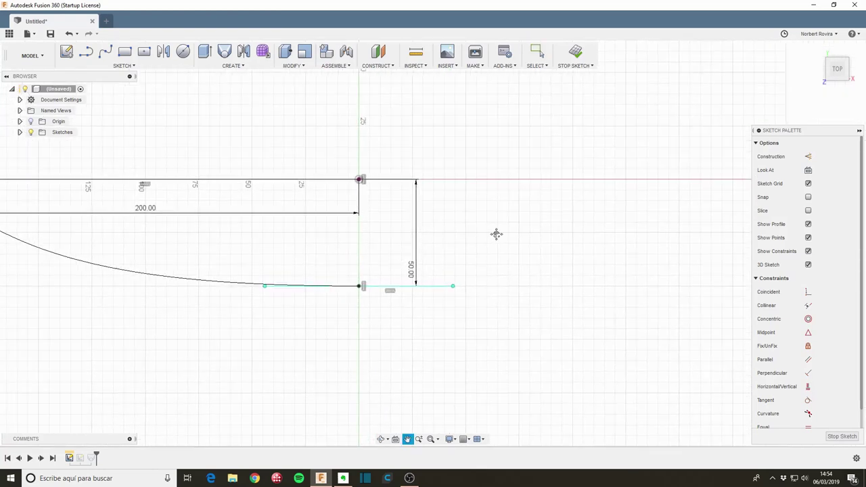
middle_drag(497, 235, 442, 242)
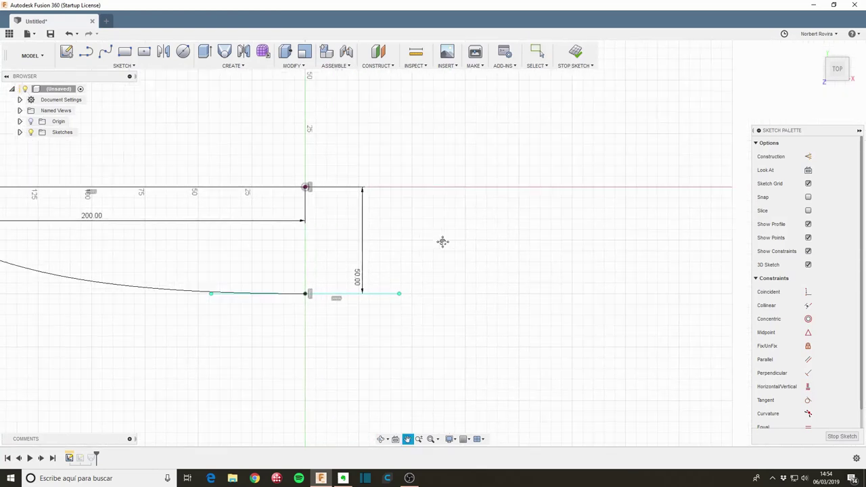
click(86, 54)
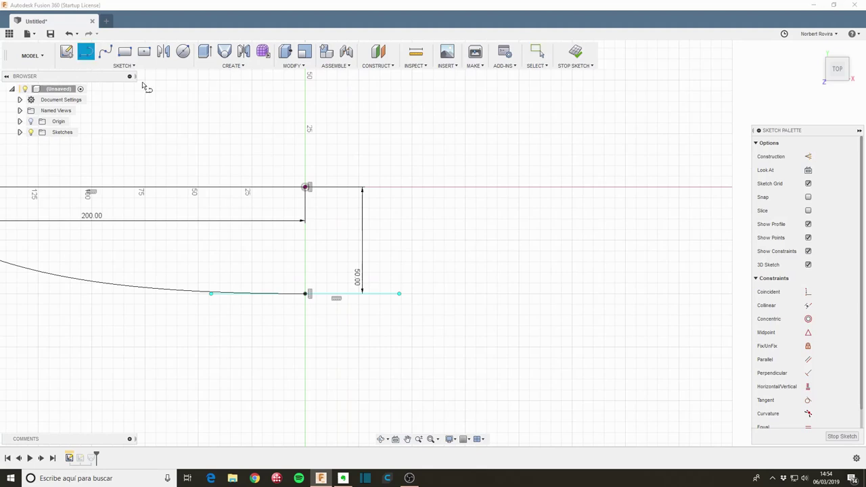
click(306, 187)
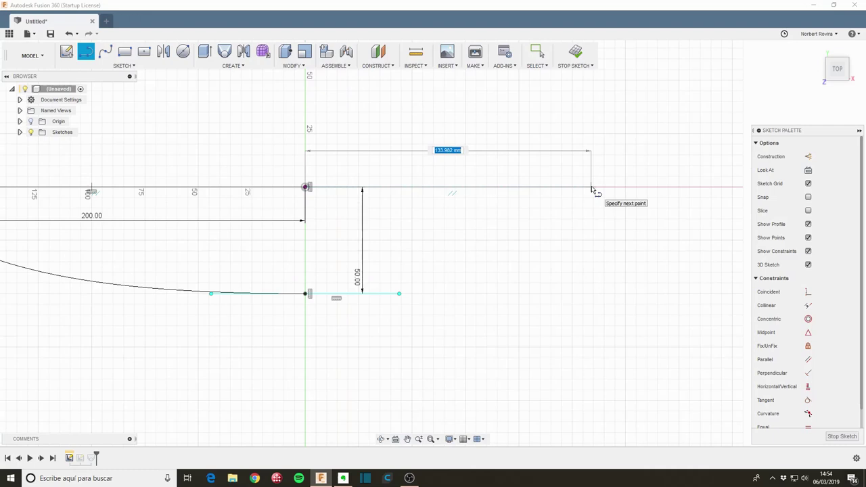
click(589, 189)
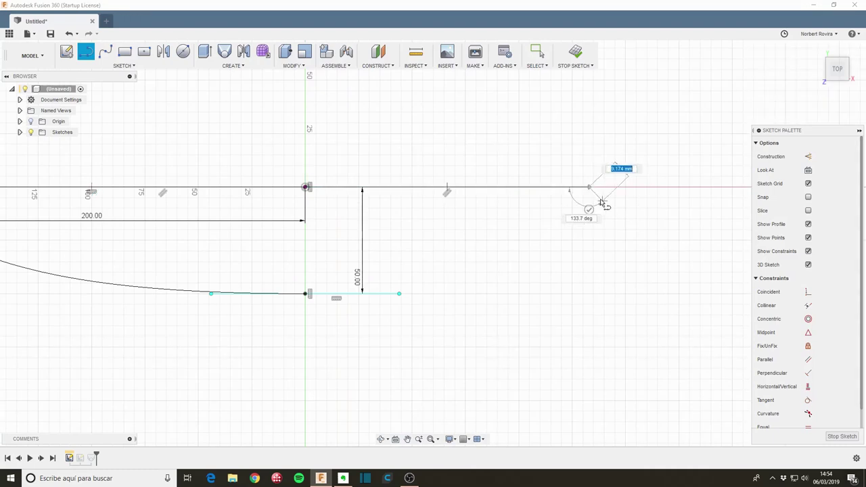
mouse_move(590, 189)
mouse_down()
mouse_move(608, 250)
mouse_move(592, 254)
mouse_up()
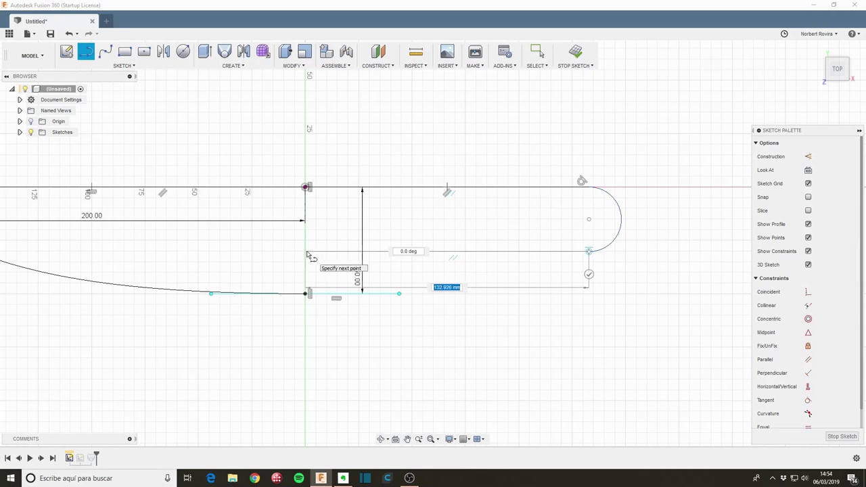
click(308, 252)
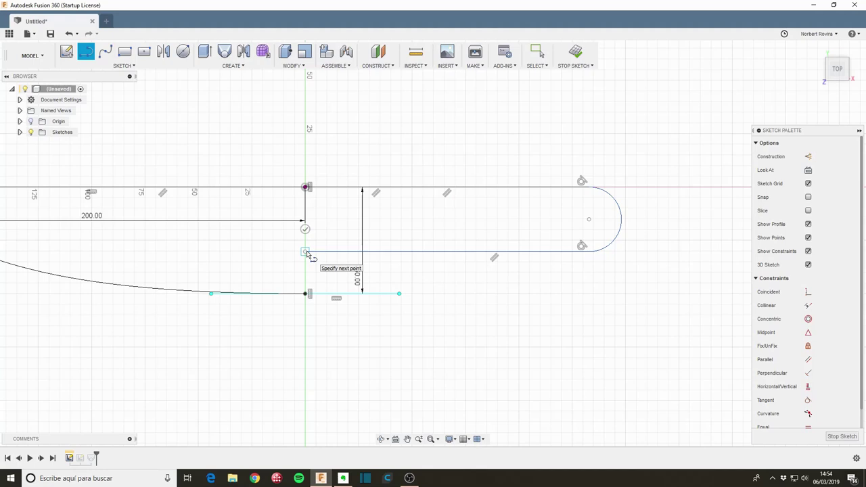
key(Escape)
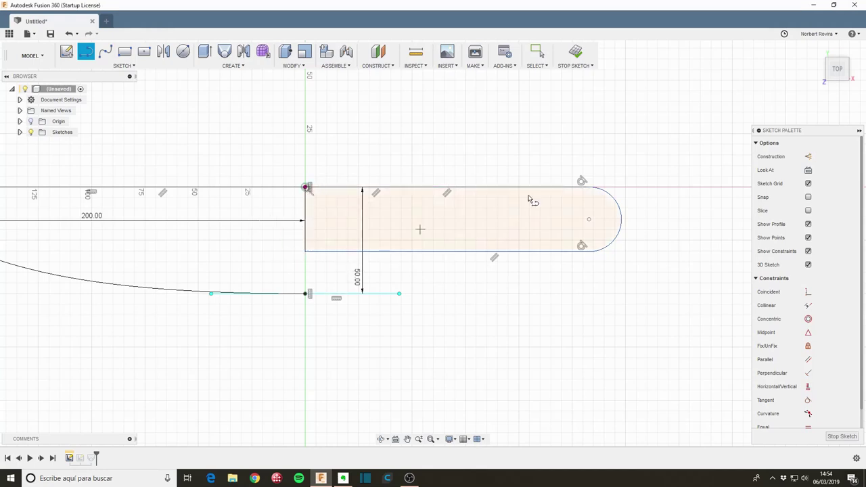
click(843, 437)
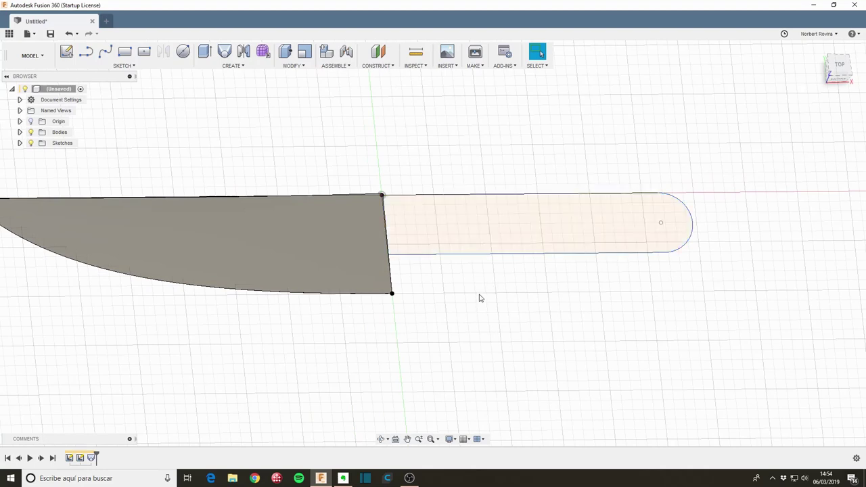
Extrude the handle profile 5 mm with the New Body operation.
key(e)
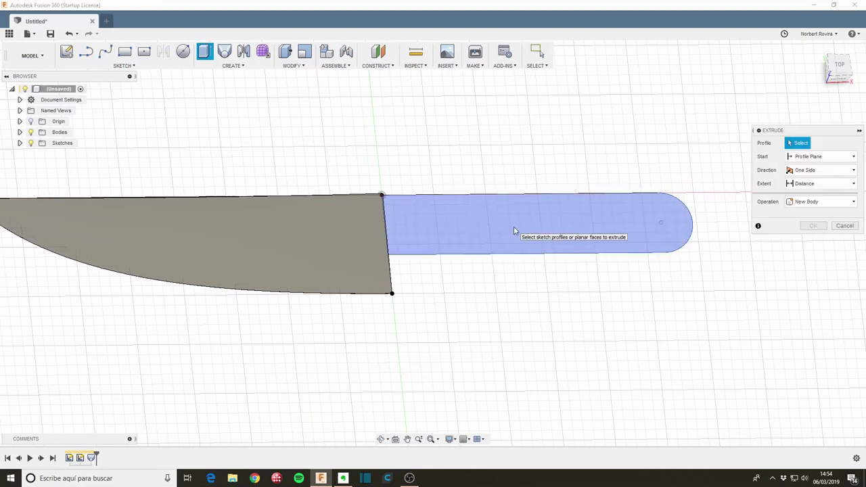
click(514, 226)
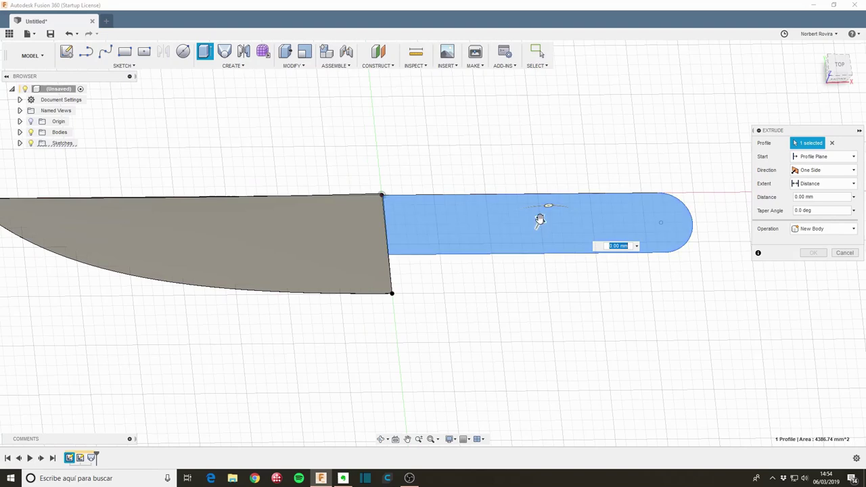
text(5)
mouse_move(522, 299)
shift+middle_down()
mouse_move(498, 251)
mouse_move(512, 268)
shift+middle_up()
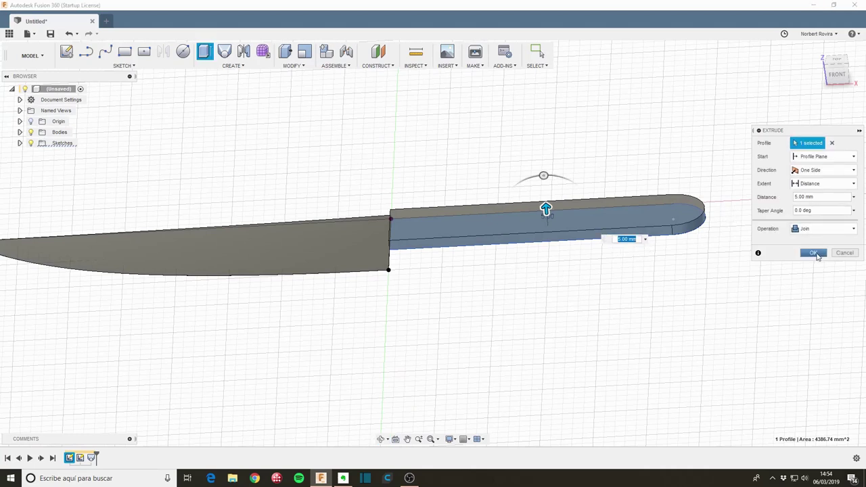
click(839, 230)
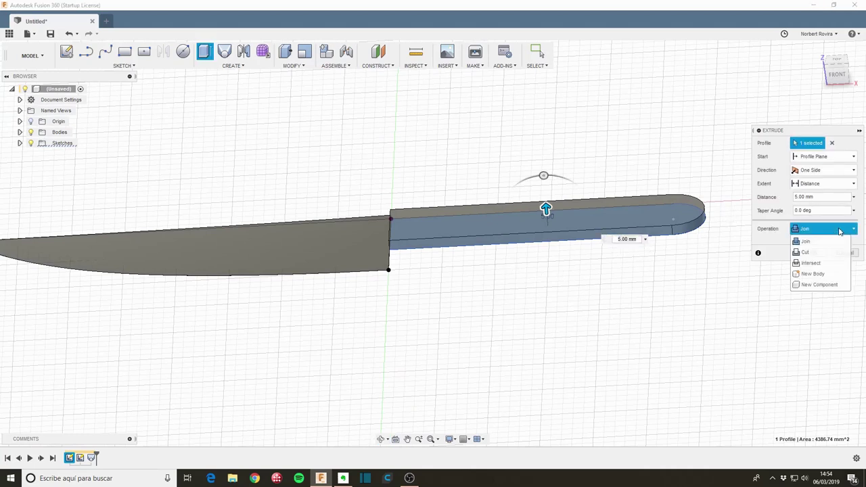
click(815, 274)
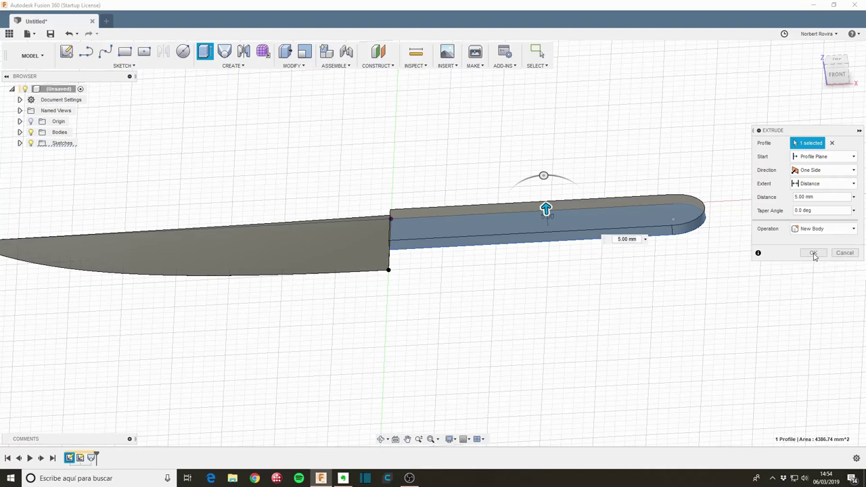
click(814, 253)
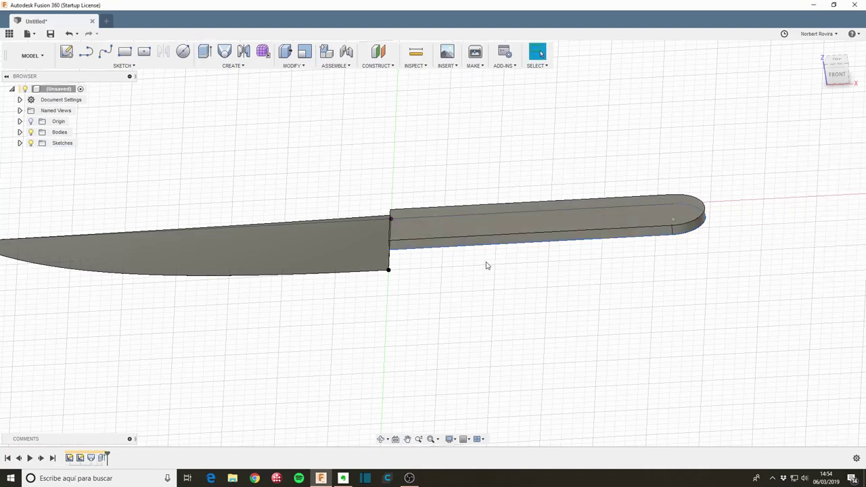
Reopen the handle sketch and draw a 6 mm diameter circle inside the handle near the blade.
mouse_move(433, 259)
shift+middle_down()
mouse_move(434, 298)
mouse_move(420, 274)
shift+middle_up()
scroll(433, 286, down, 2)
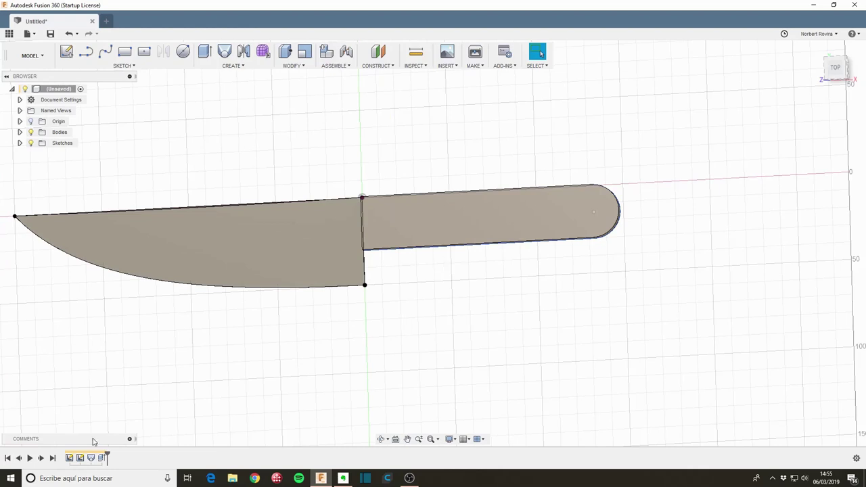
double_click(69, 459)
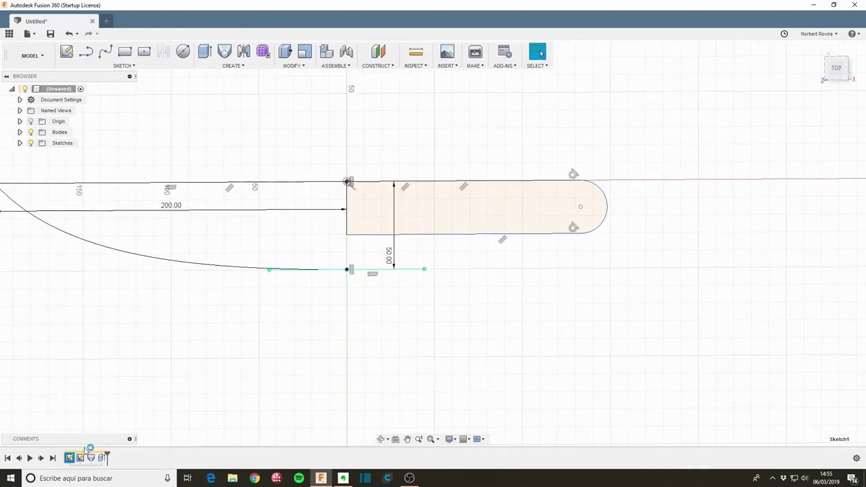
click(182, 51)
click(381, 196)
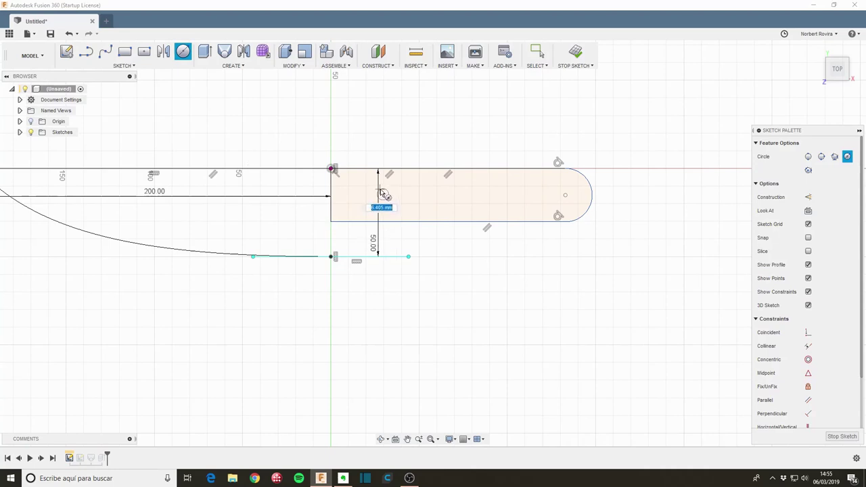
text(6)
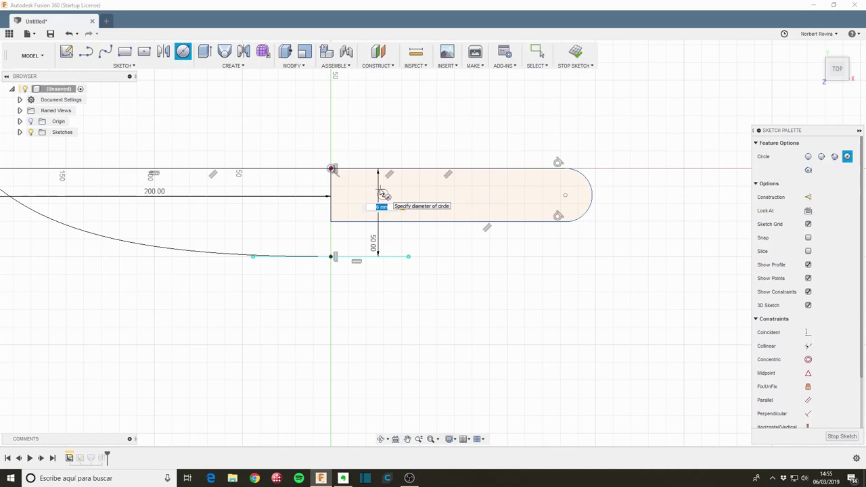
key(Return)
key(Escape)
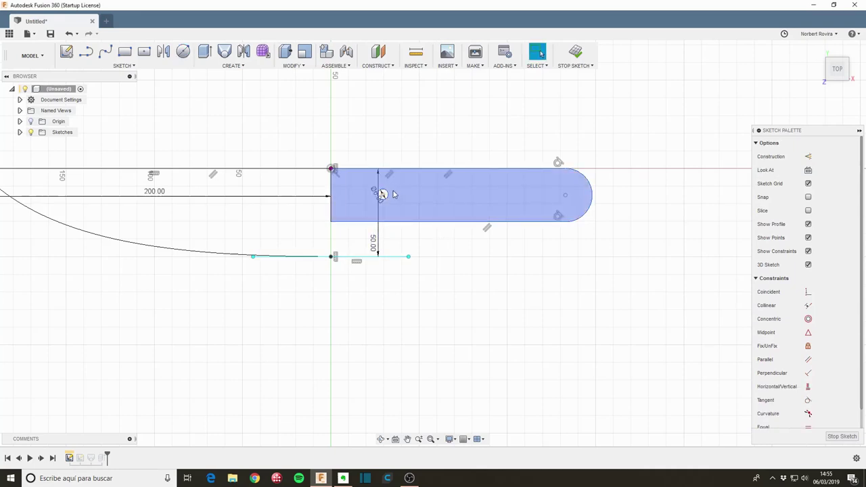
key(s)
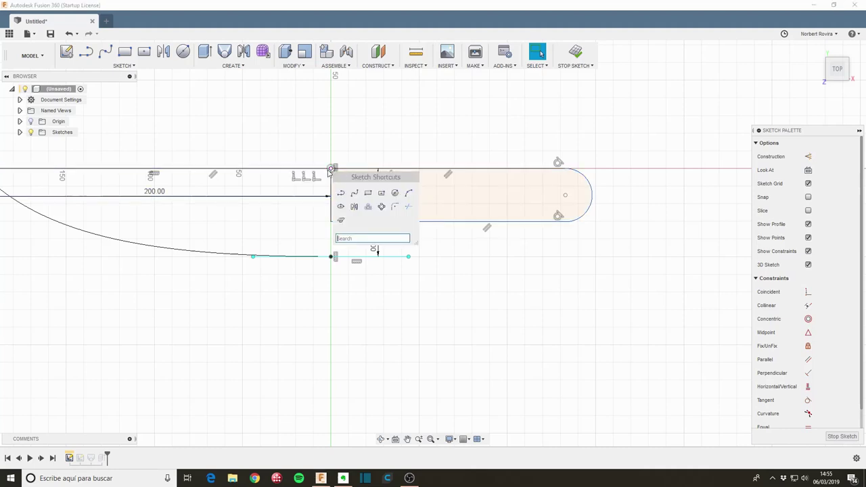
key(Escape)
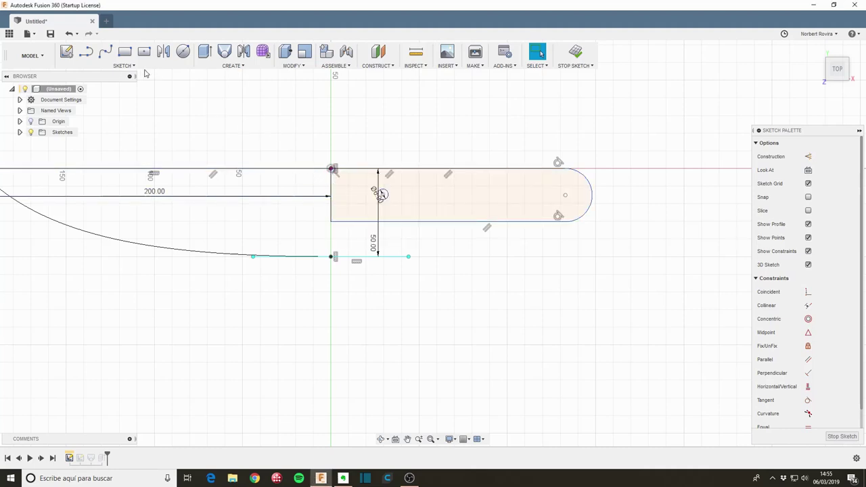
click(123, 66)
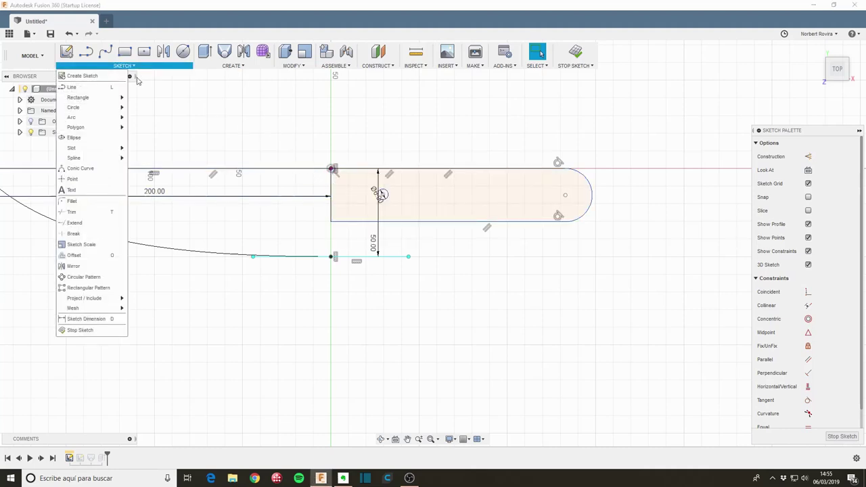
Pattern the 6 mm circle along the handle, then undo that first attempt.
click(103, 289)
click(381, 194)
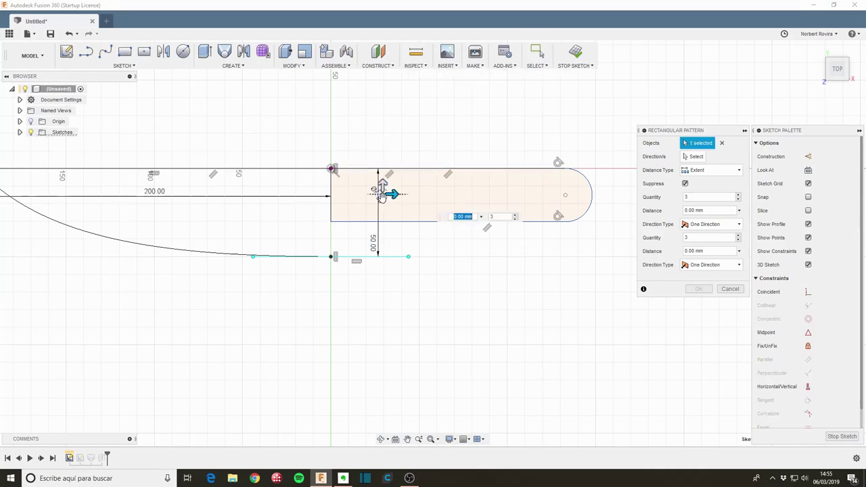
key(Tab)
drag(394, 194, 541, 196)
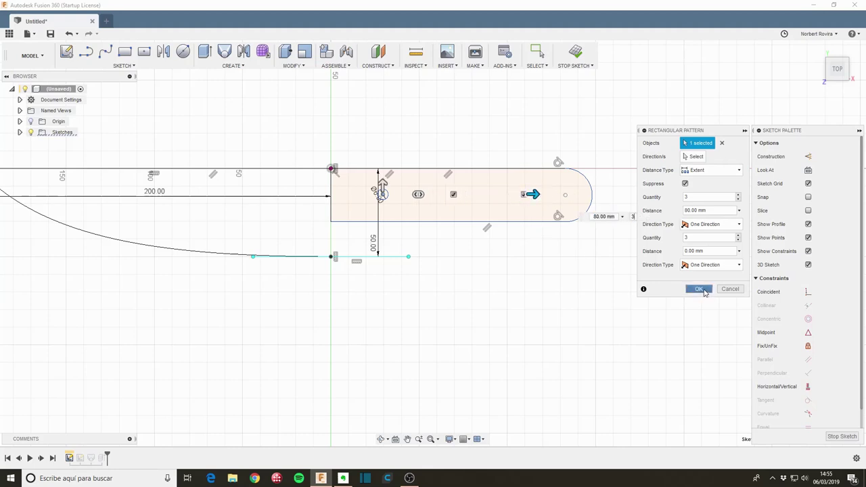
click(700, 289)
click(511, 197)
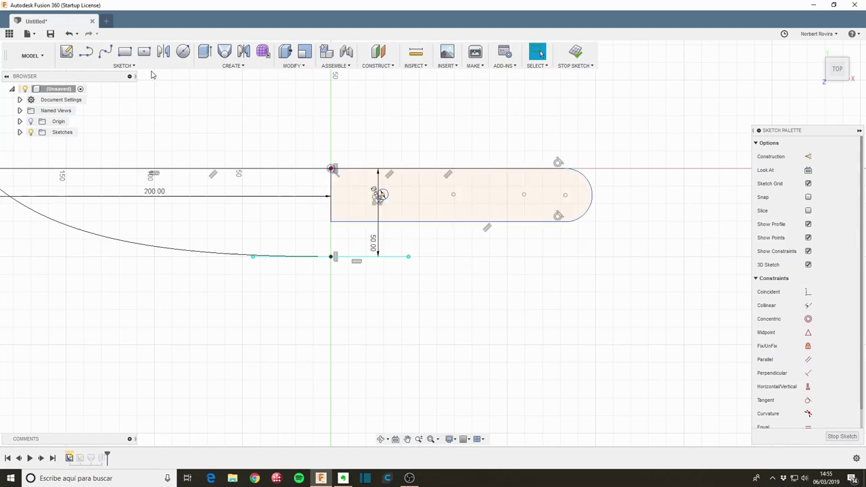
click(69, 33)
Rectangular-pattern the circle into three copies spread 90 mm along the handle.
click(386, 193)
click(124, 65)
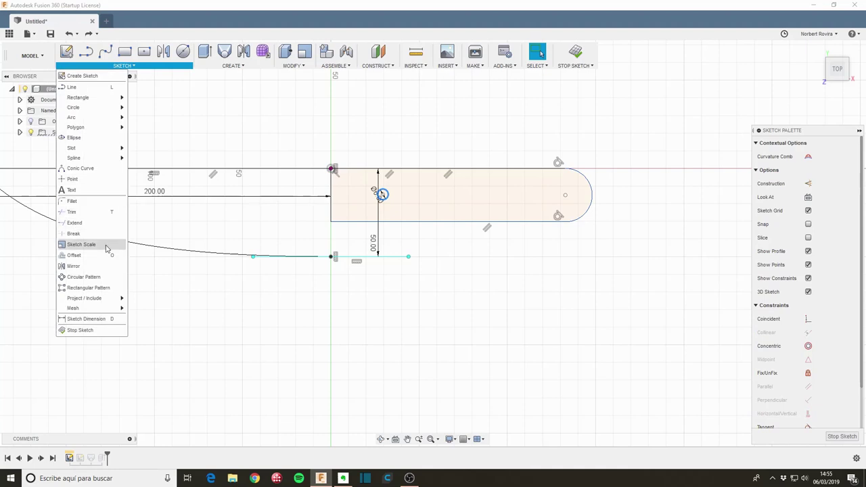
click(88, 287)
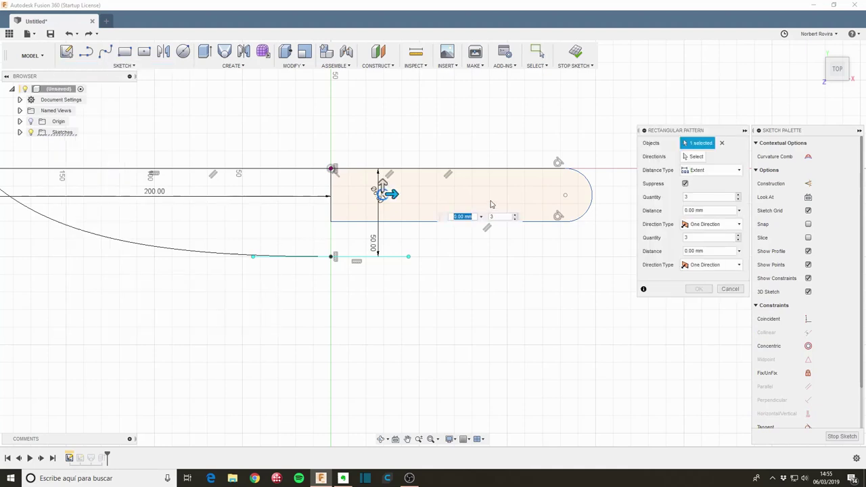
click(689, 157)
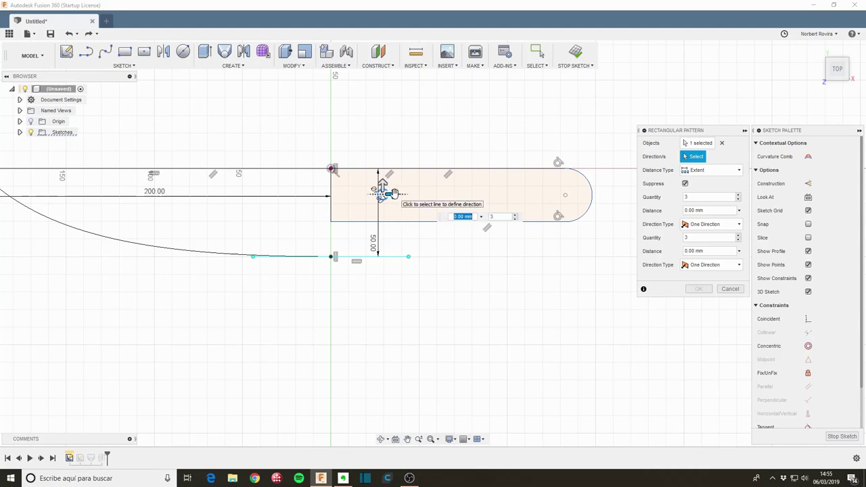
drag(392, 195, 547, 201)
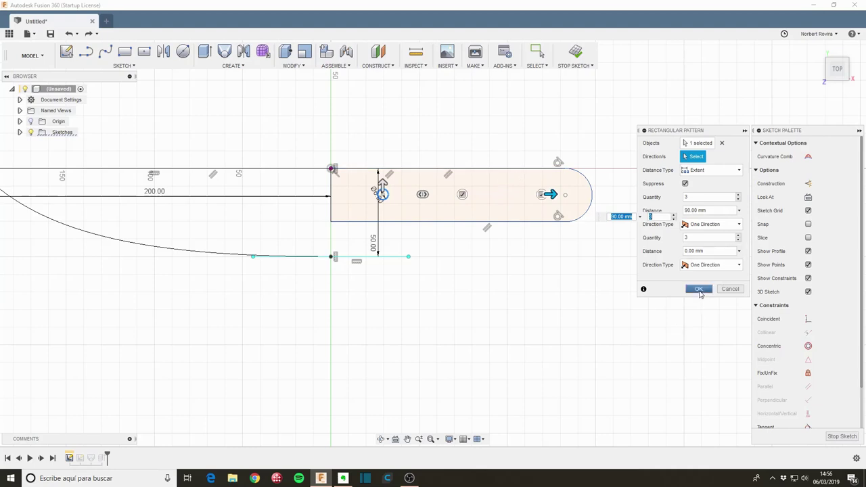
click(699, 290)
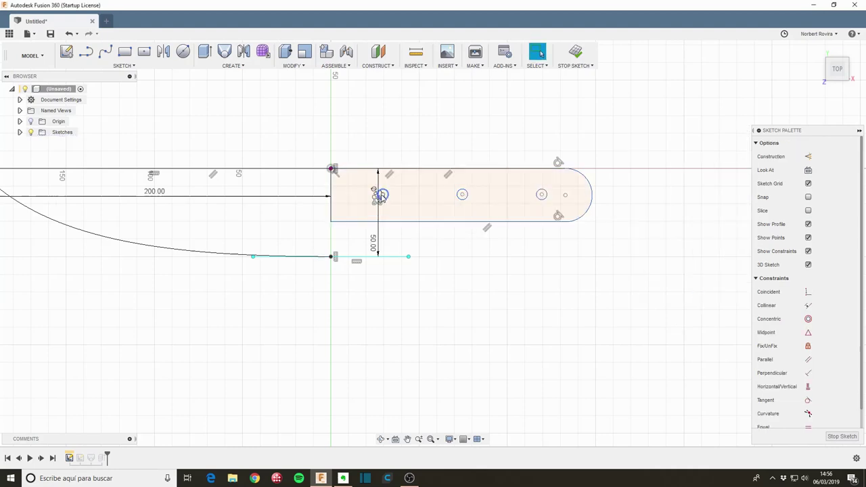
Convert the vertical line through the first hole into construction geometry.
click(401, 205)
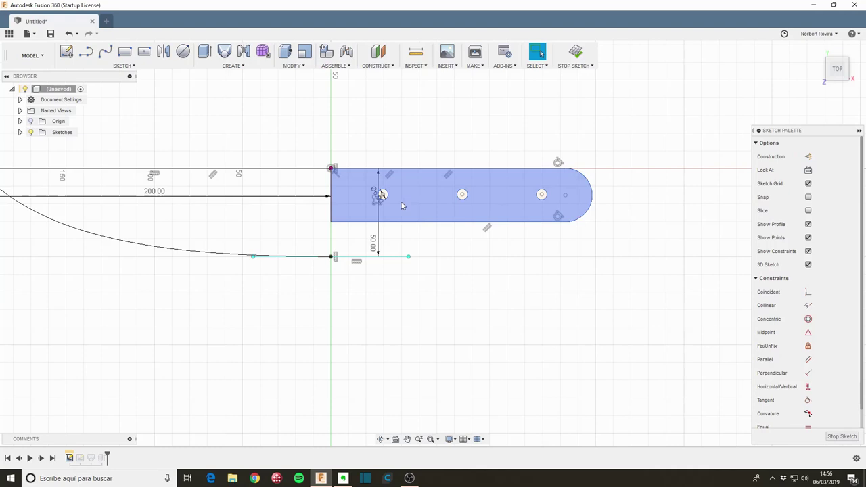
key(l)
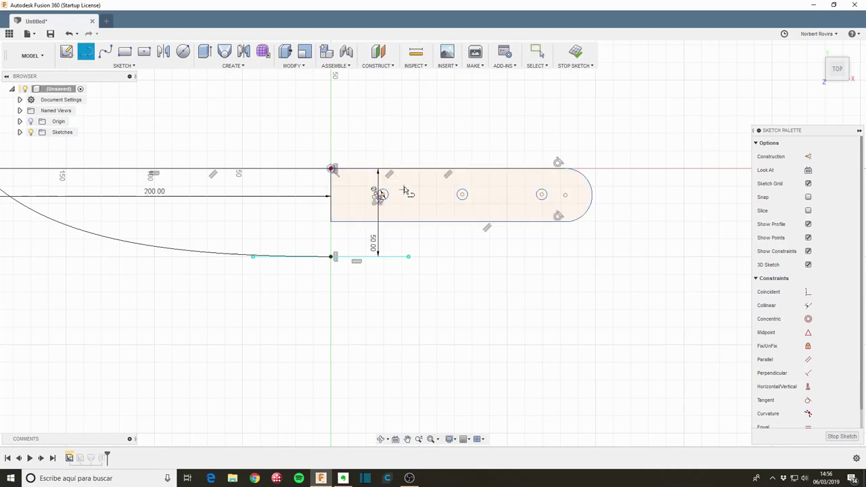
click(379, 169)
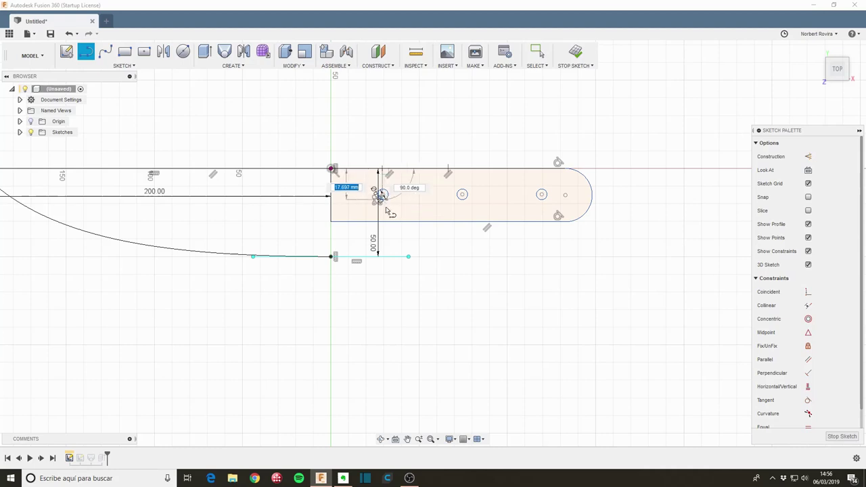
key(Escape)
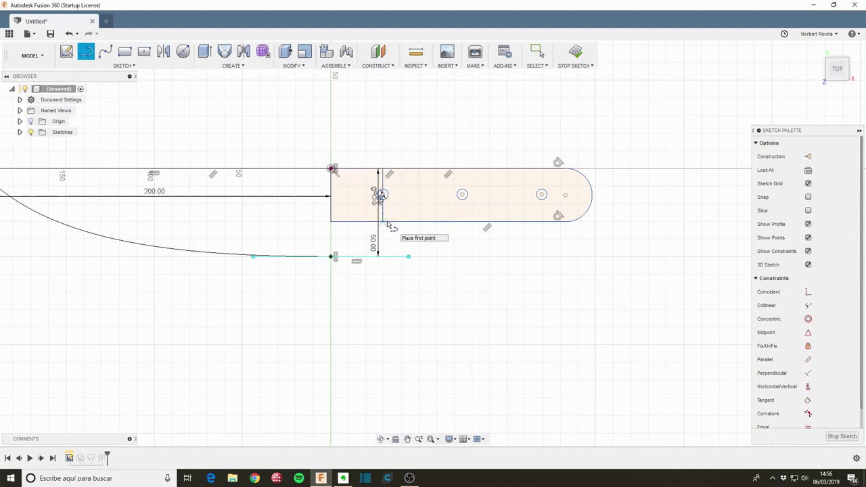
scroll(380, 203, up, 5)
scroll(387, 183, up, 2)
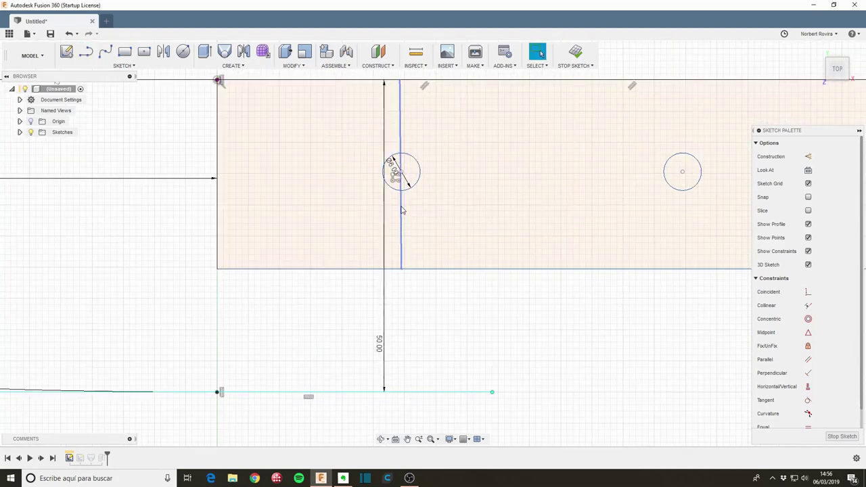
click(809, 388)
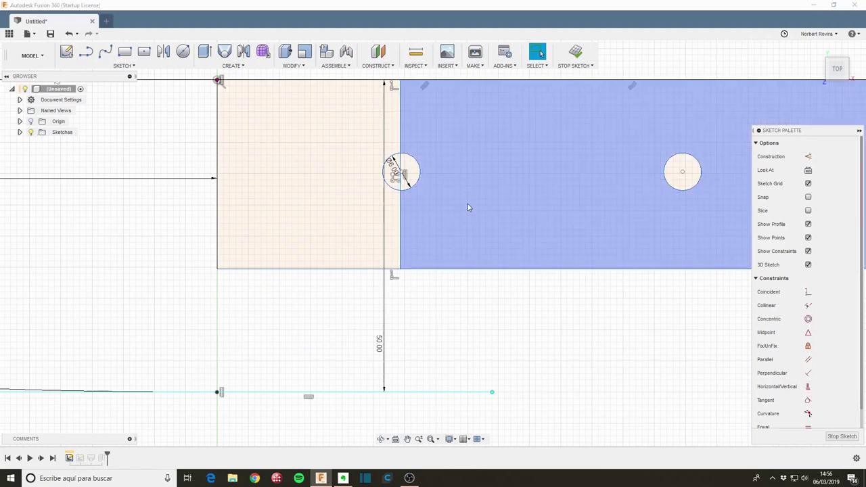
click(400, 214)
key(x)
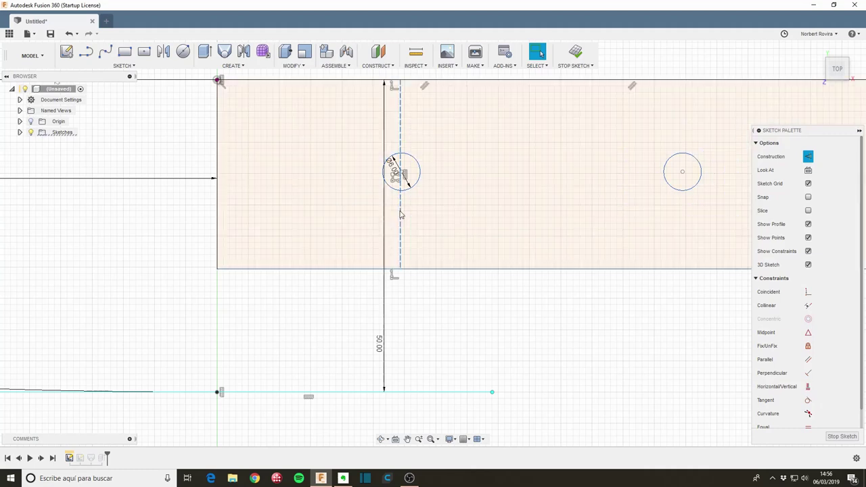
Centre the first hole on the construction line with a Midpoint constraint and finish the sketch.
click(808, 332)
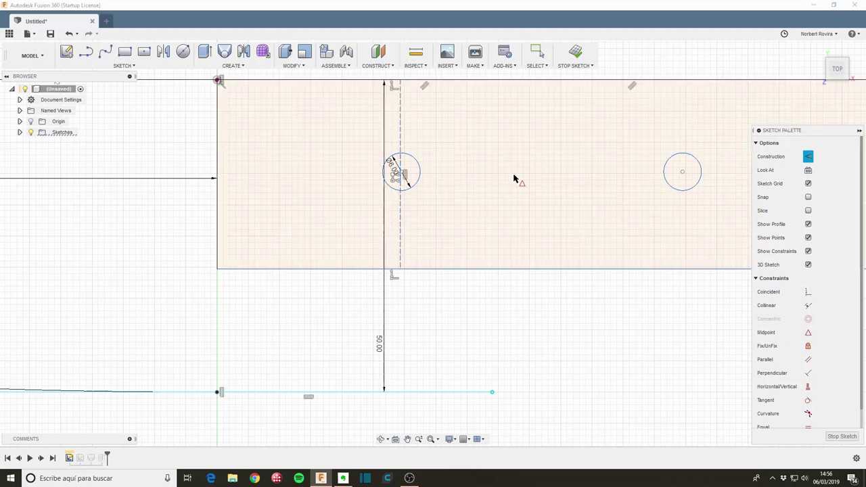
click(405, 175)
click(494, 221)
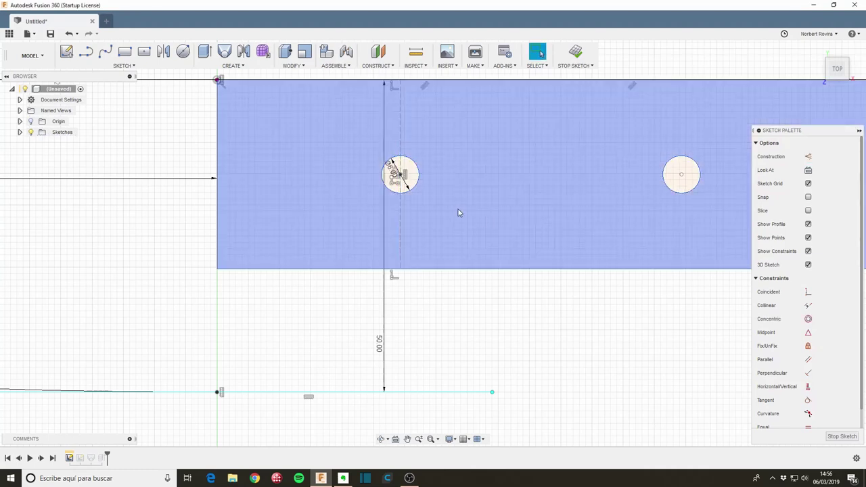
scroll(458, 209, down, 5)
click(513, 253)
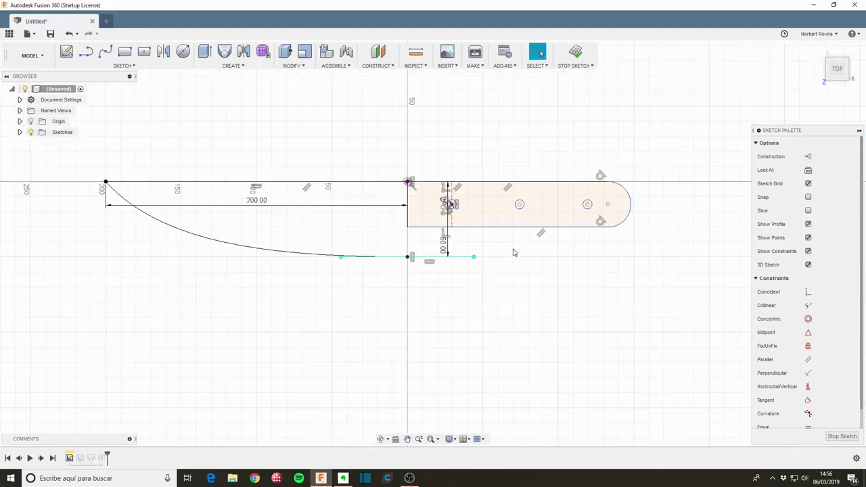
click(842, 437)
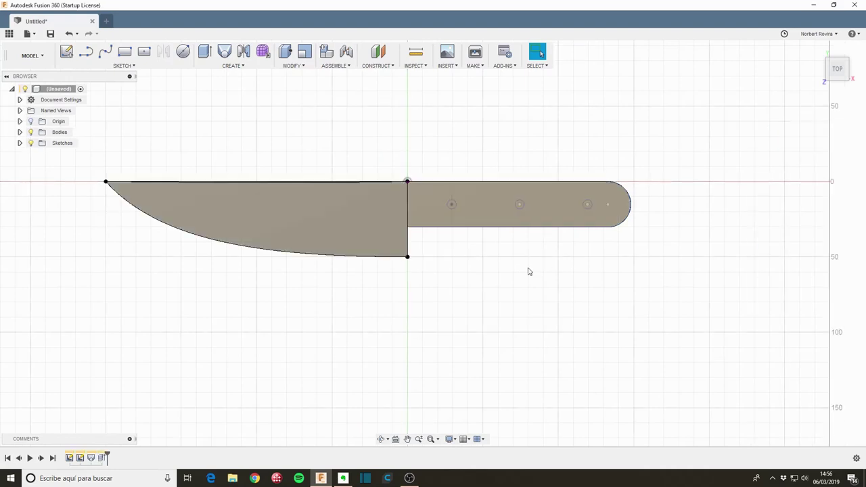
Edit Extrude1 to exclude the three circle profiles, leaving three 6 mm holes through the handle.
shift+middle_drag(513, 293, 514, 285)
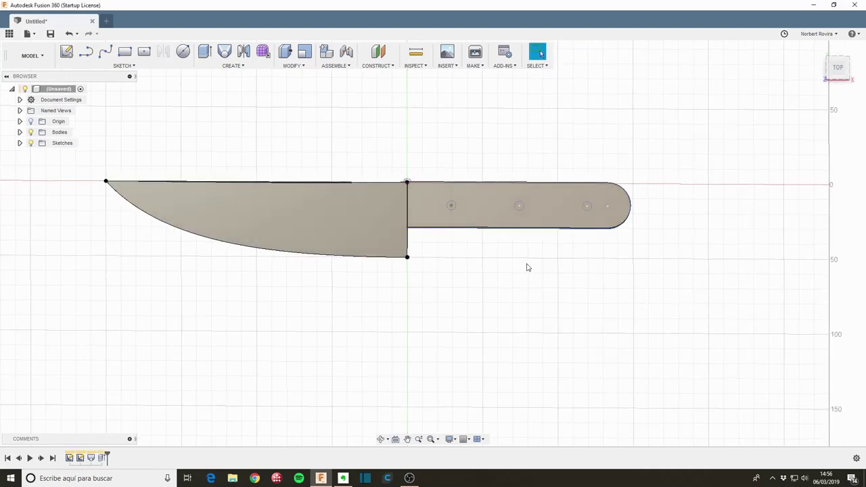
double_click(101, 458)
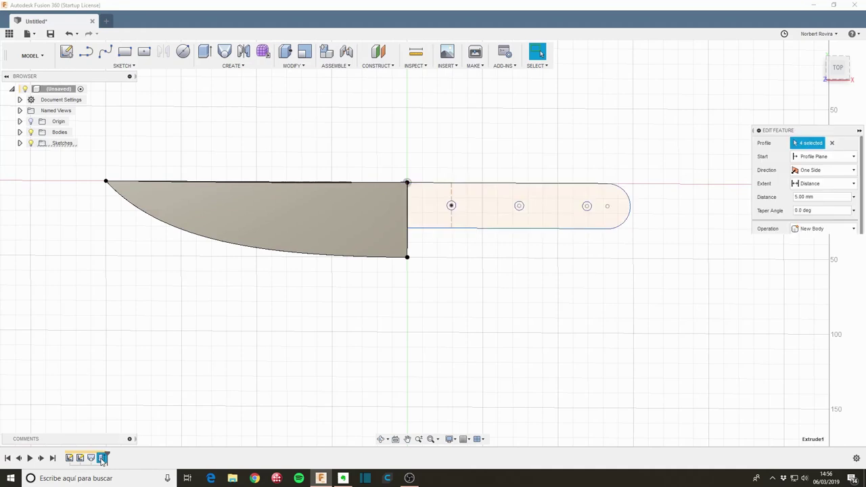
click(451, 205)
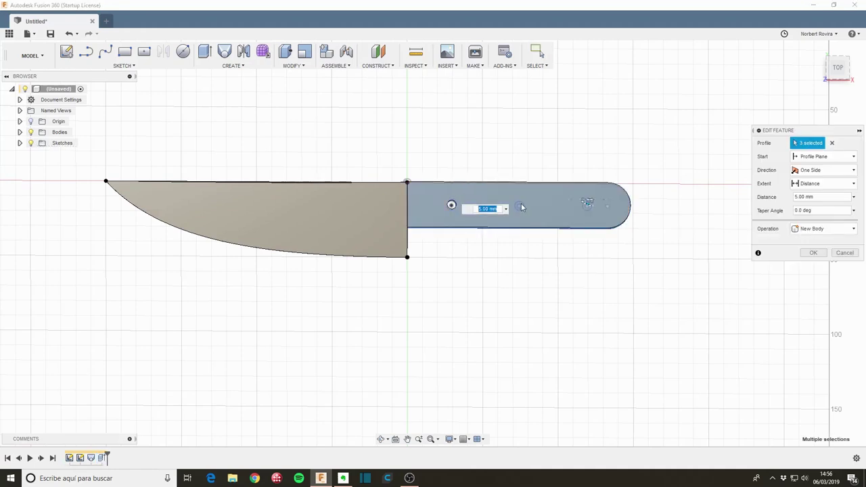
click(519, 205)
click(588, 207)
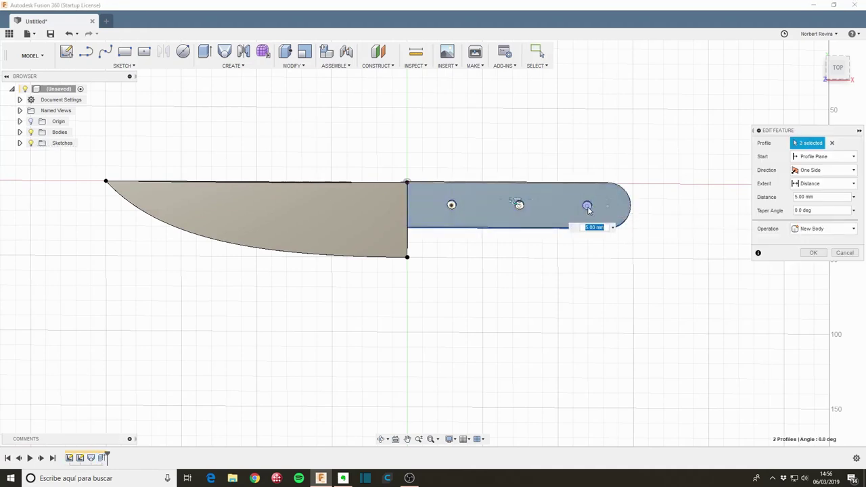
click(813, 252)
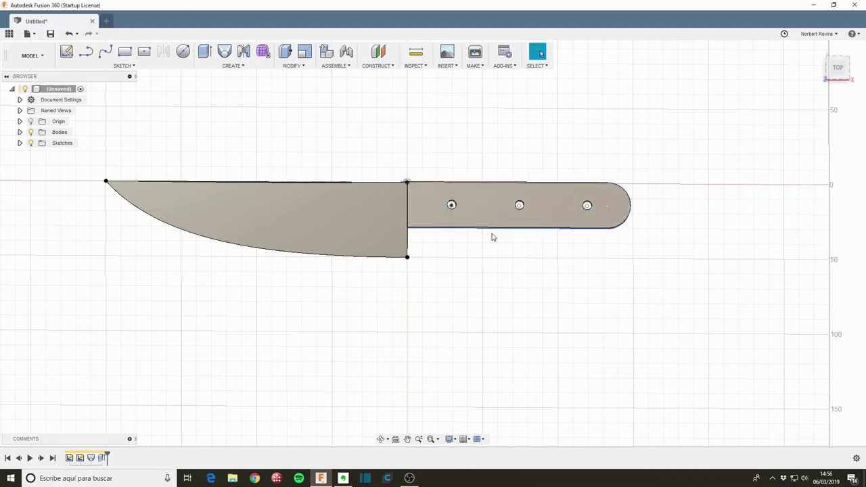
shift+middle_drag(488, 271, 488, 255)
scroll(500, 259, up, 2)
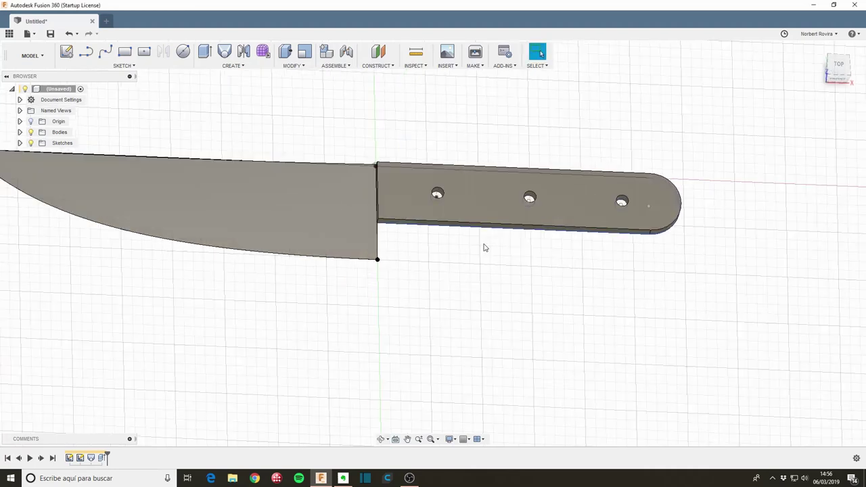
scroll(483, 245, up, 2)
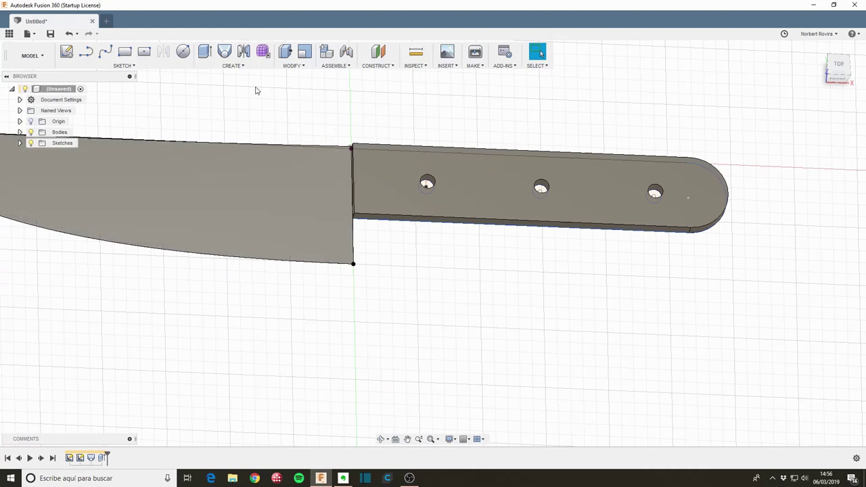
Mirror the blade and handle bodies across the origin plane using the Bodies pattern type.
key(s)
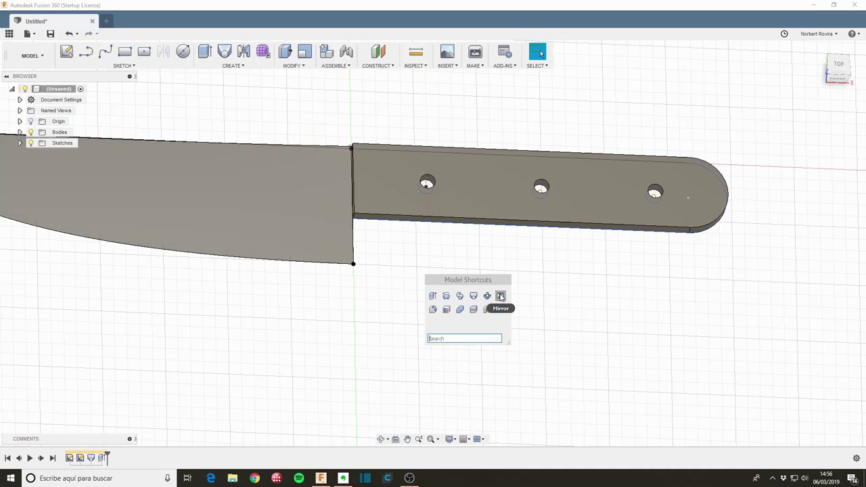
click(501, 297)
click(832, 143)
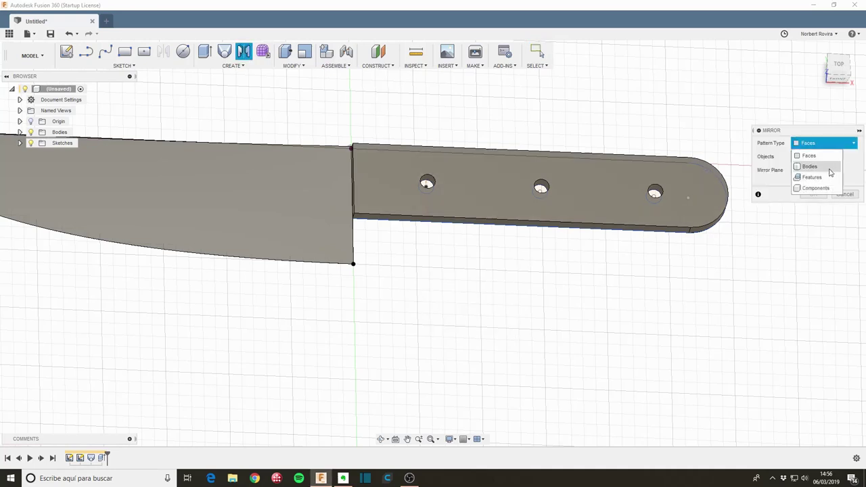
click(829, 170)
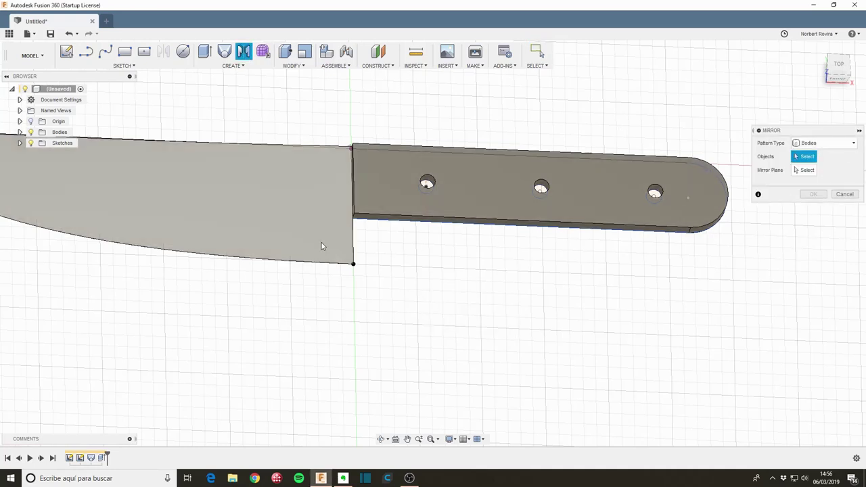
click(322, 246)
click(381, 205)
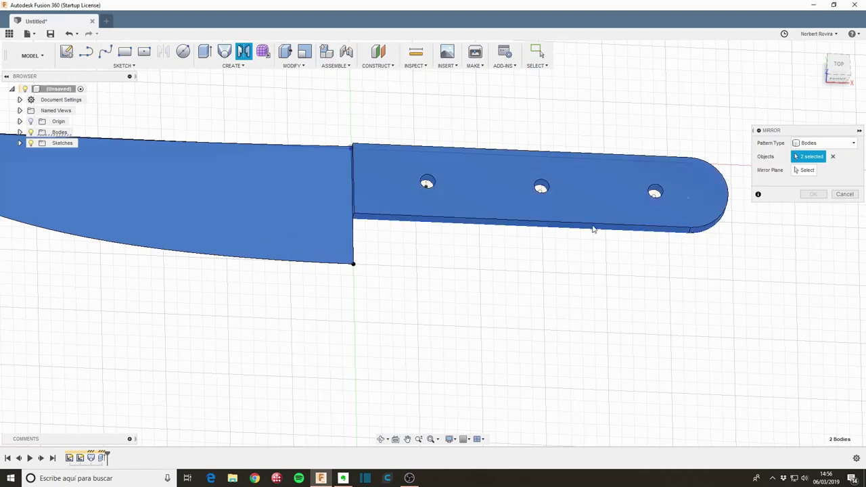
click(805, 170)
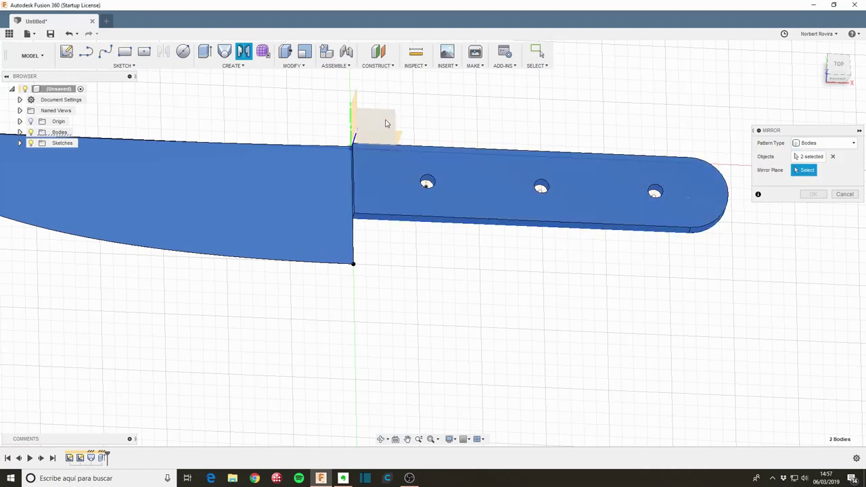
click(383, 124)
click(814, 195)
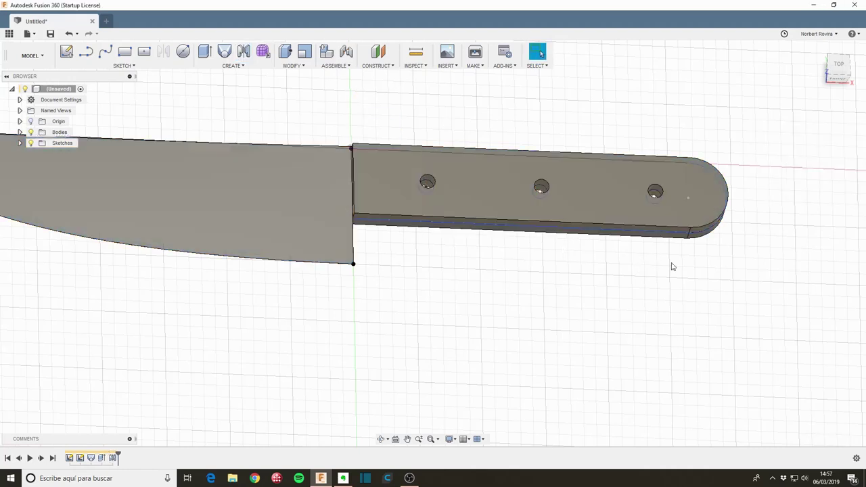
mouse_move(476, 283)
shift+middle_down()
mouse_move(475, 336)
mouse_move(488, 360)
mouse_move(535, 303)
mouse_move(551, 253)
mouse_move(534, 210)
mouse_move(530, 220)
mouse_move(556, 260)
mouse_move(505, 280)
mouse_move(582, 296)
mouse_move(472, 257)
mouse_move(408, 213)
mouse_move(474, 193)
mouse_move(543, 193)
shift+middle_up()
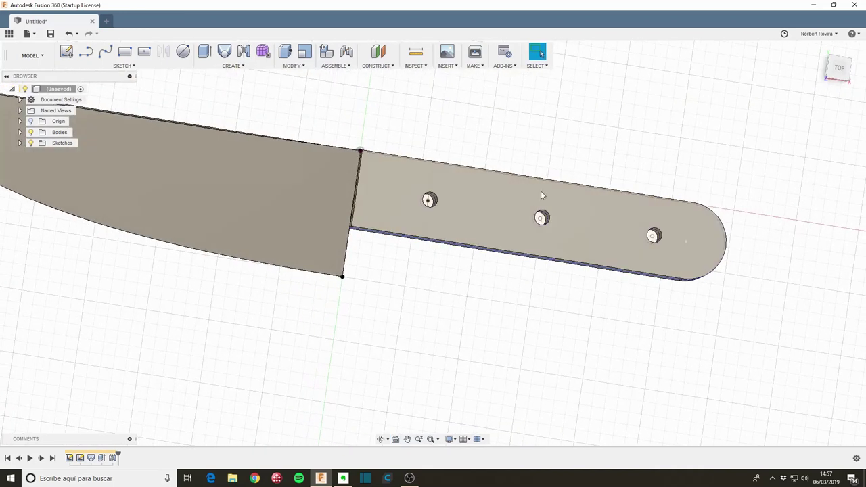
middle_drag(346, 228, 378, 285)
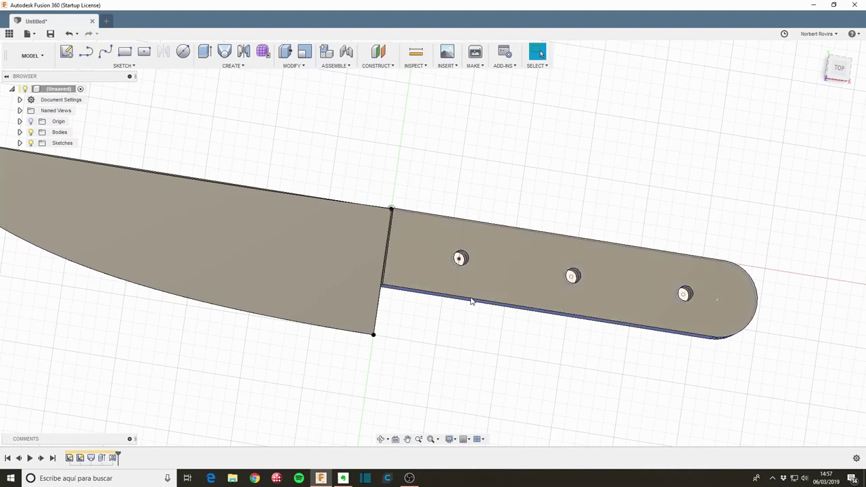
mouse_move(465, 358)
shift+middle_down()
mouse_move(508, 348)
mouse_move(503, 332)
shift+middle_up()
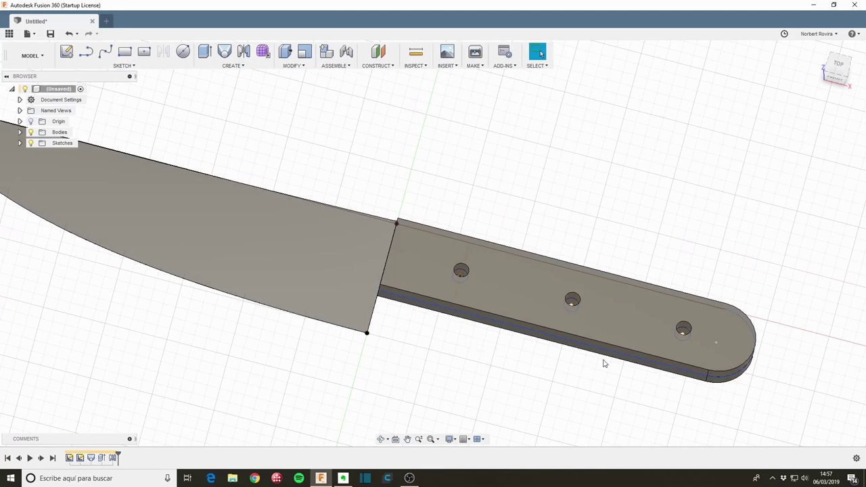
Open the knife sketch and delete the handle's straight bottom edge.
double_click(68, 458)
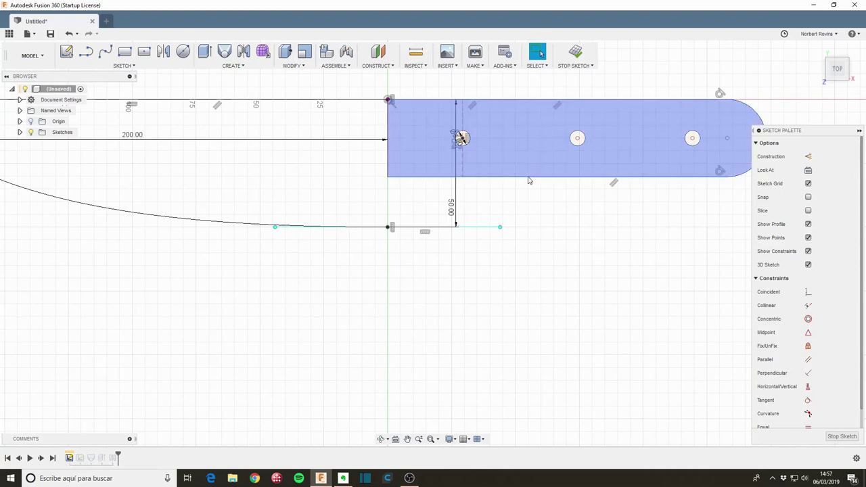
click(530, 178)
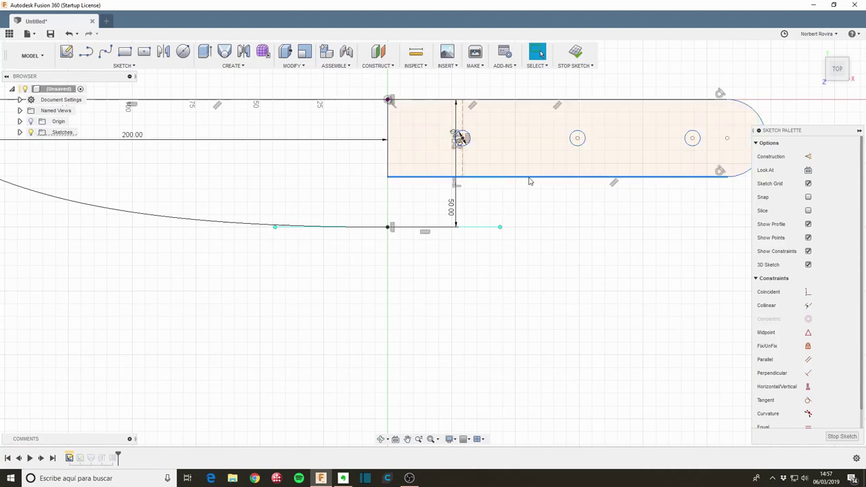
key(Delete)
Draw a trial fit-point spline from the rounded end to the blade corner, then discard it.
click(105, 51)
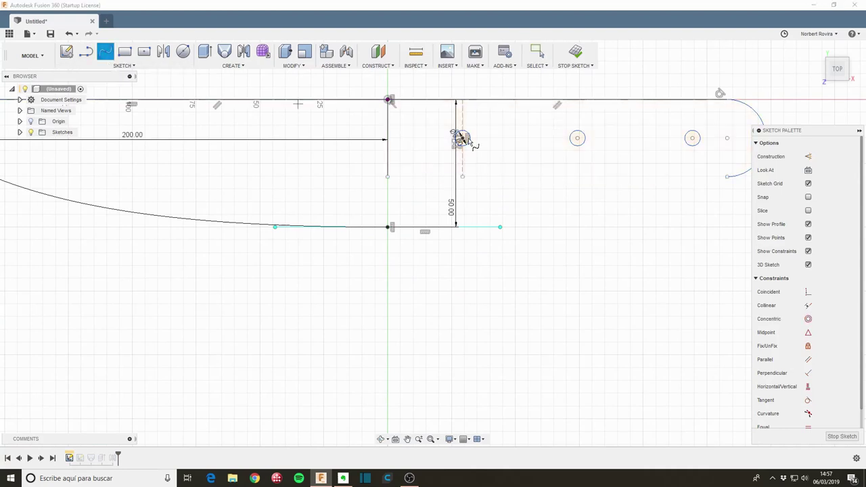
click(727, 176)
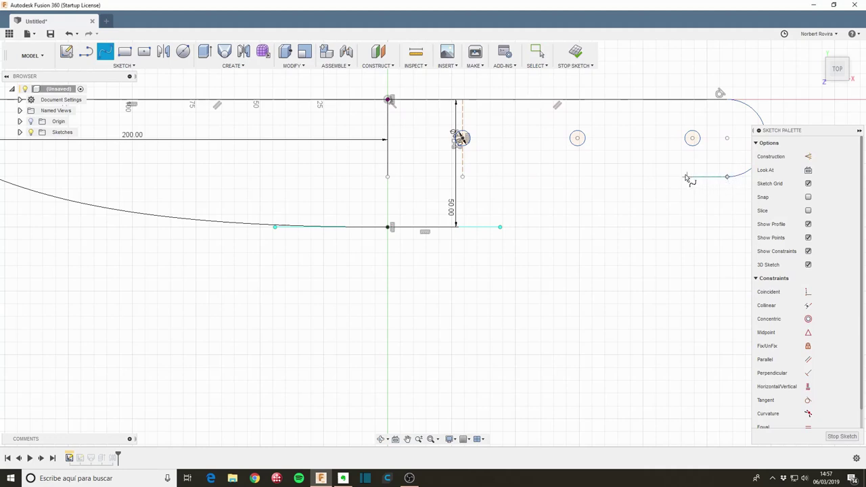
click(638, 160)
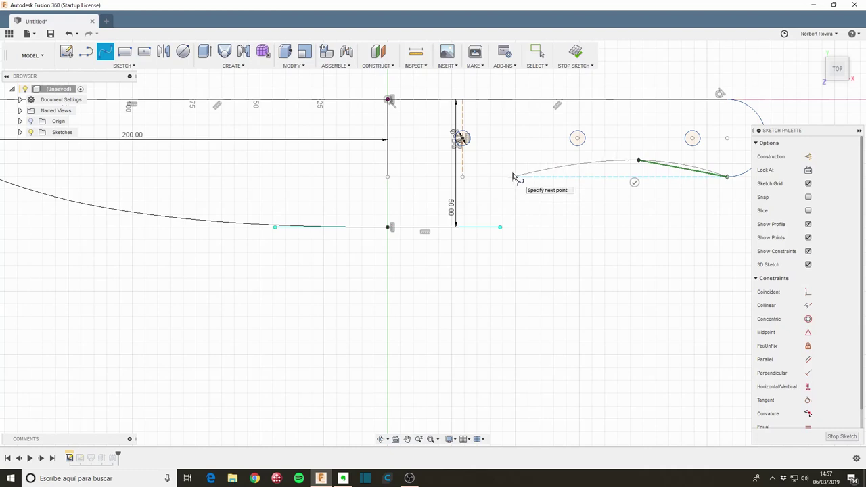
click(512, 173)
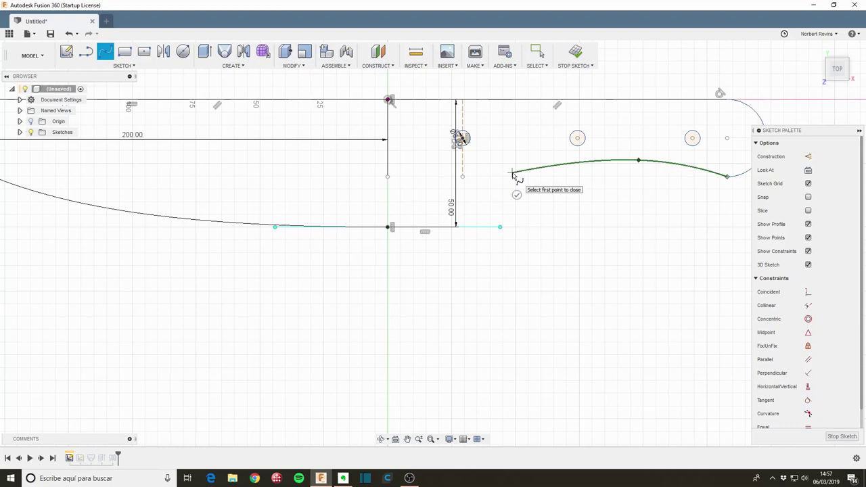
click(426, 162)
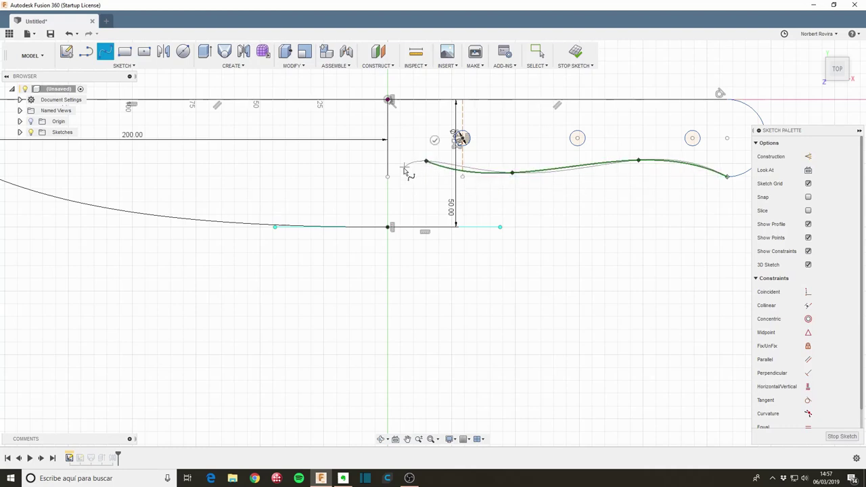
click(388, 177)
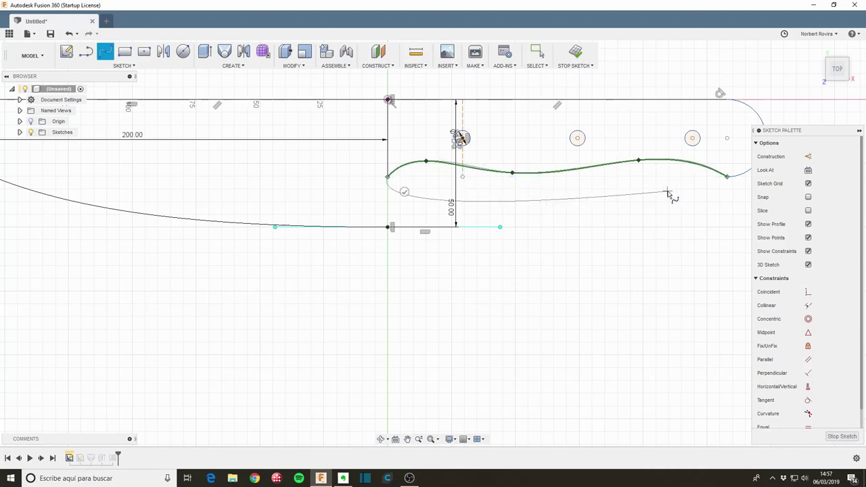
key(Escape)
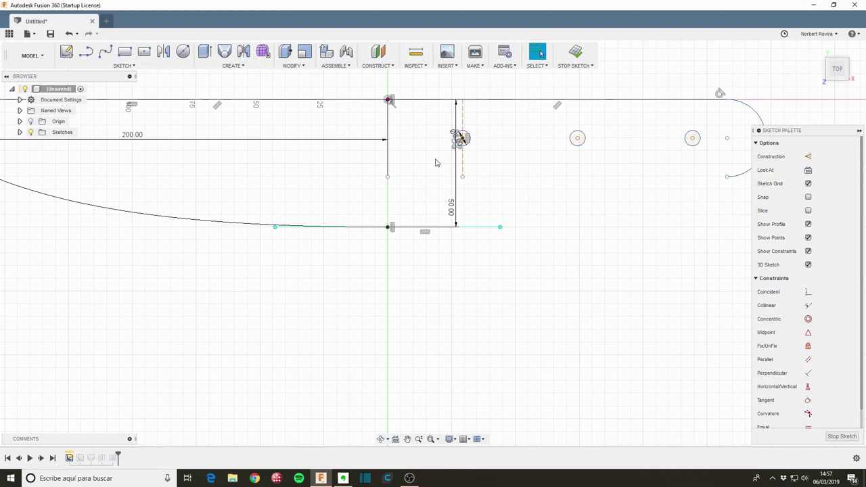
Redraw the wavy fit-point spline from the rounded end to the blade corner.
click(105, 52)
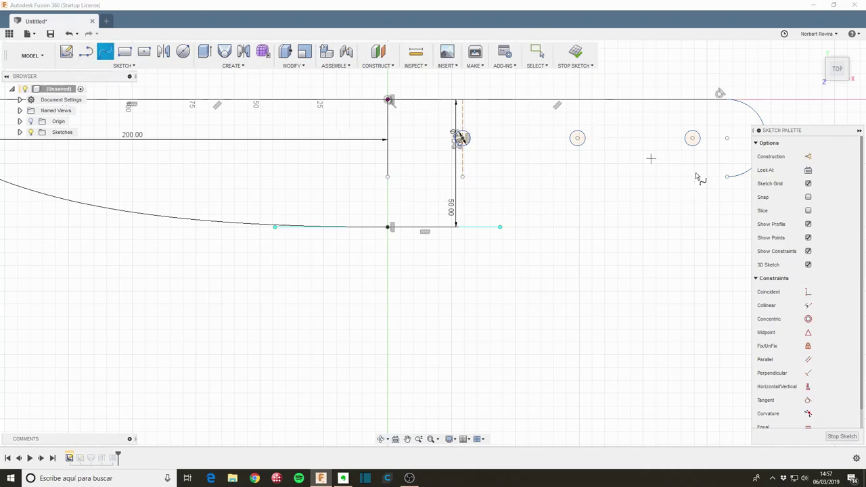
click(727, 176)
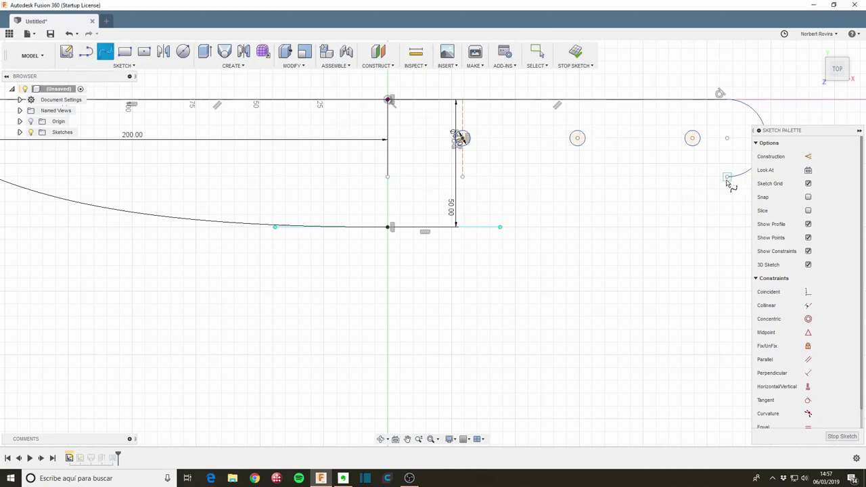
click(652, 166)
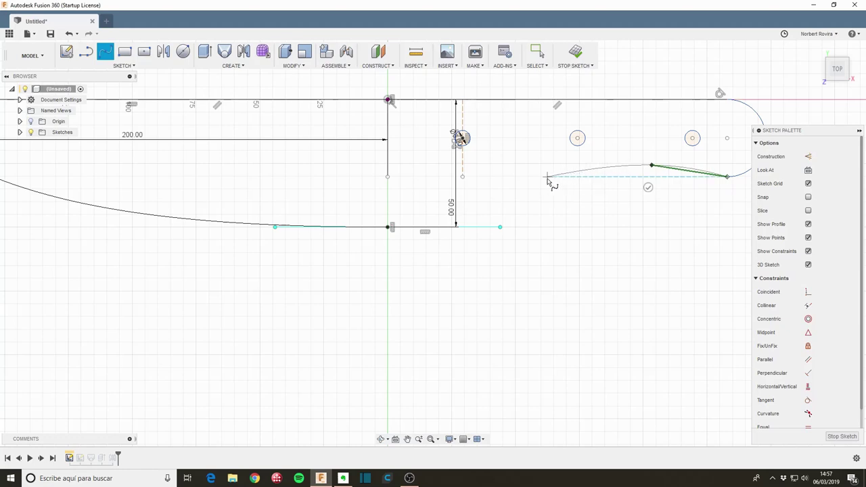
click(538, 177)
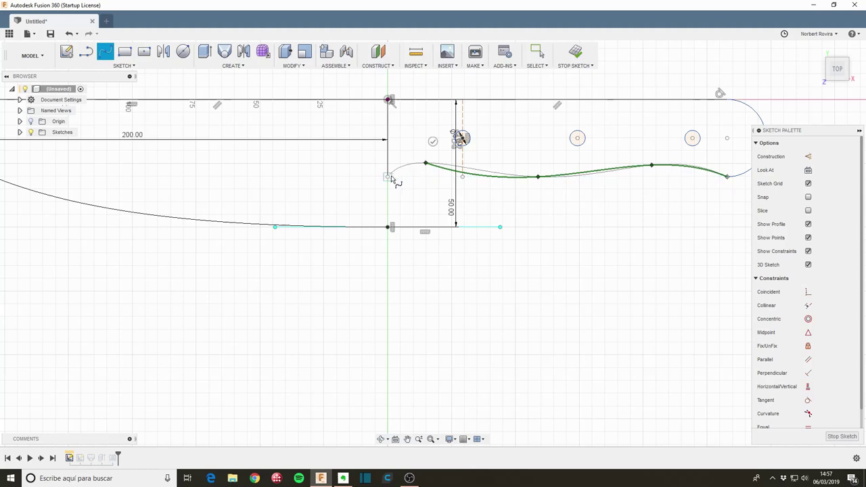
double_click(387, 177)
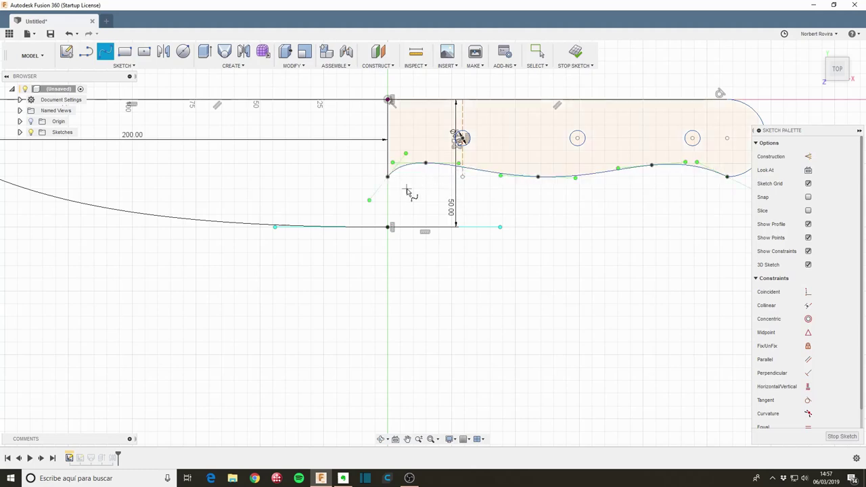
Constrain the spline's end handle tangent to the rounded-end arc and shorten the handle.
key(Escape)
scroll(723, 180, up, 2)
scroll(723, 180, up, 3)
middle_drag(723, 180, 525, 226)
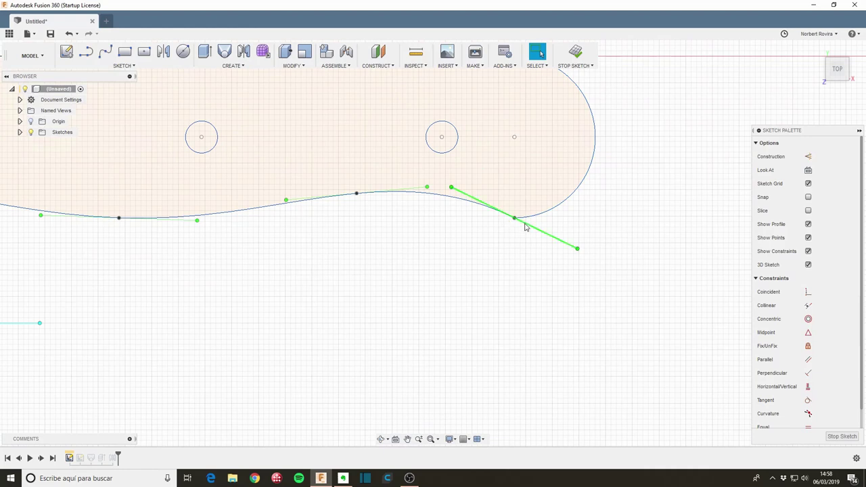
click(524, 227)
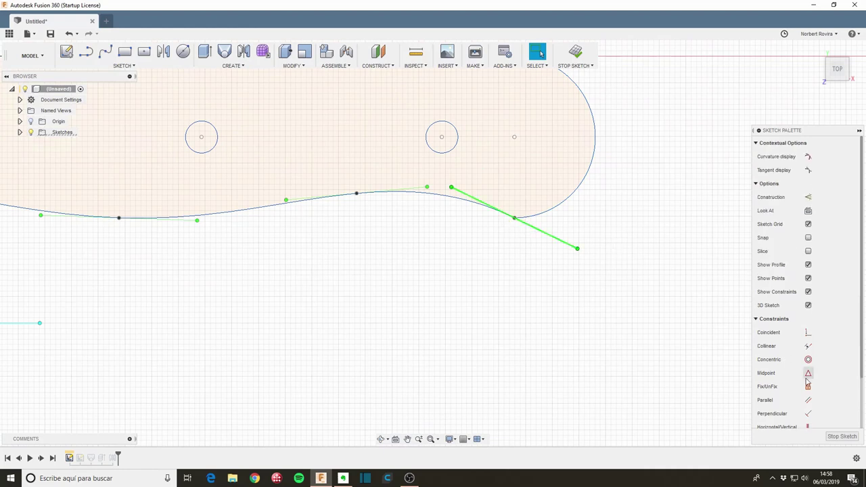
drag(822, 134, 808, 104)
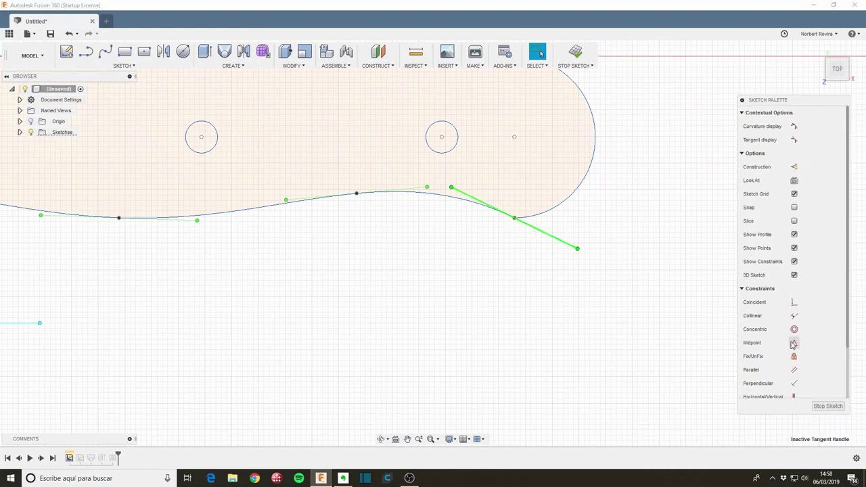
scroll(793, 343, down, 2)
click(793, 357)
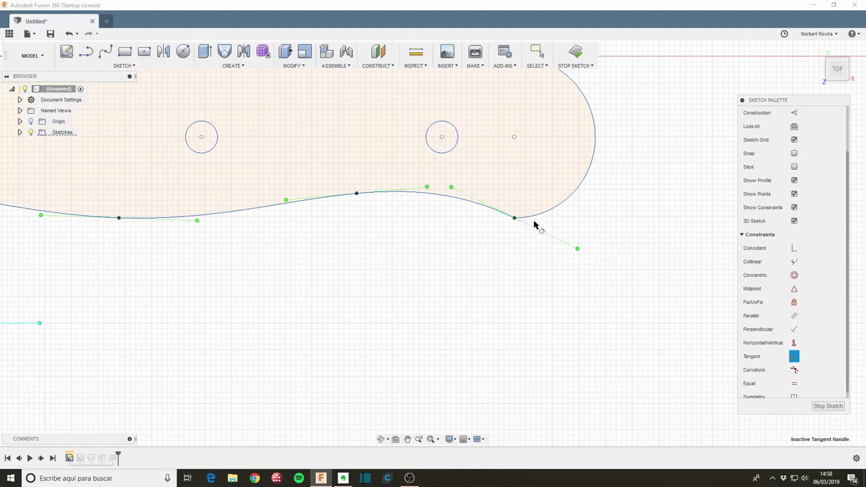
click(534, 225)
click(520, 215)
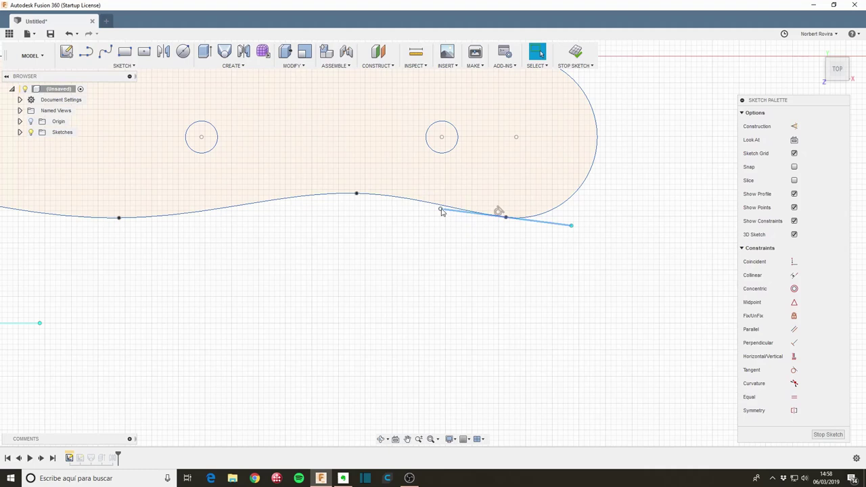
drag(443, 212, 455, 214)
scroll(406, 237, down, 2)
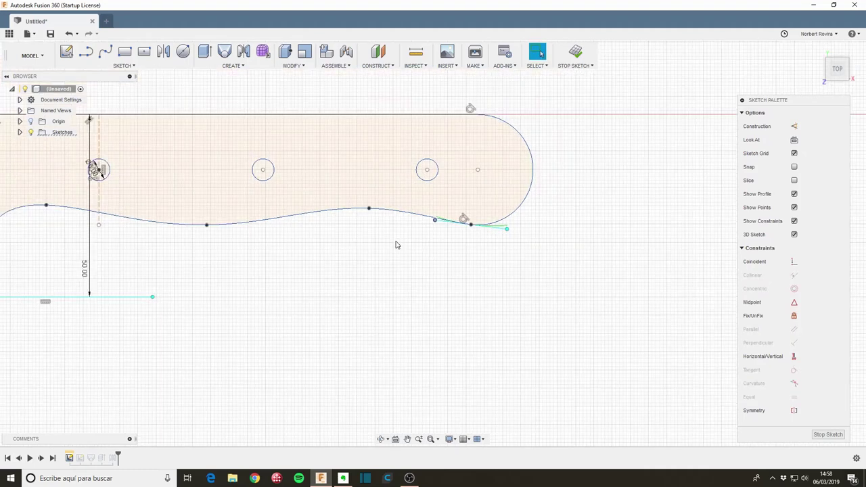
scroll(397, 241, down, 3)
Finish the sketch so the handle body takes on the wavy outline.
click(827, 434)
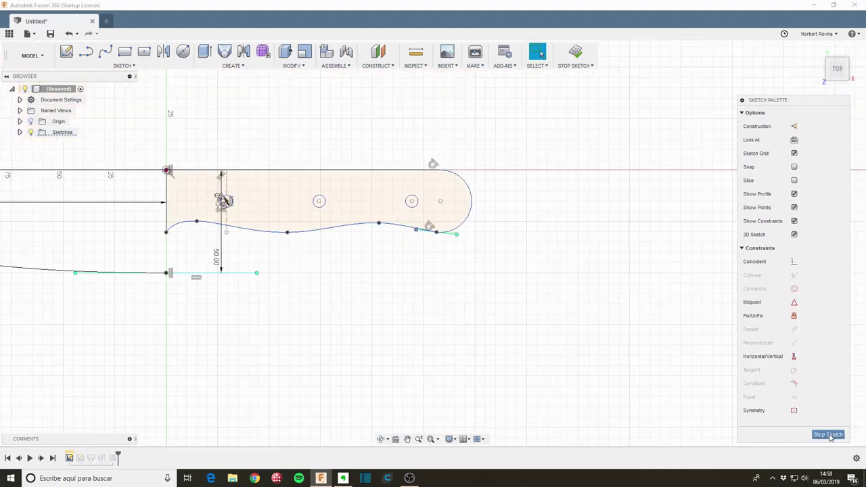
drag(339, 302, 340, 280)
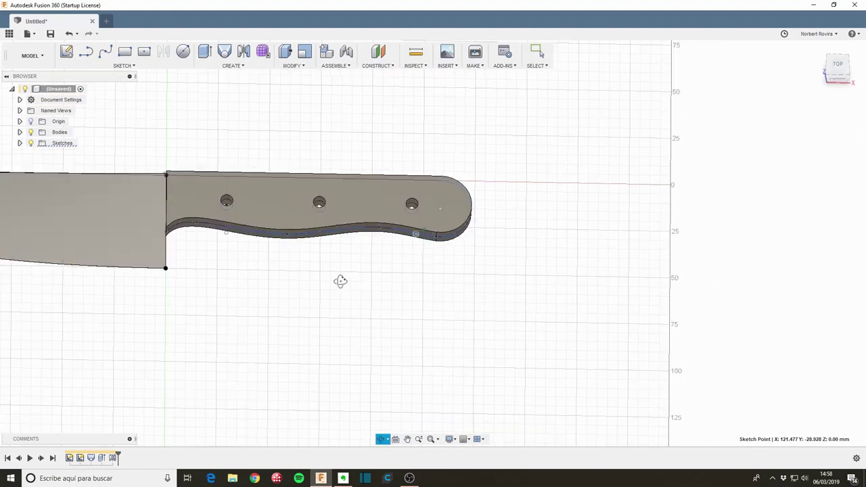
key(Escape)
Fillet both outline edge chains of the handle with a 3 mm radius.
key(f)
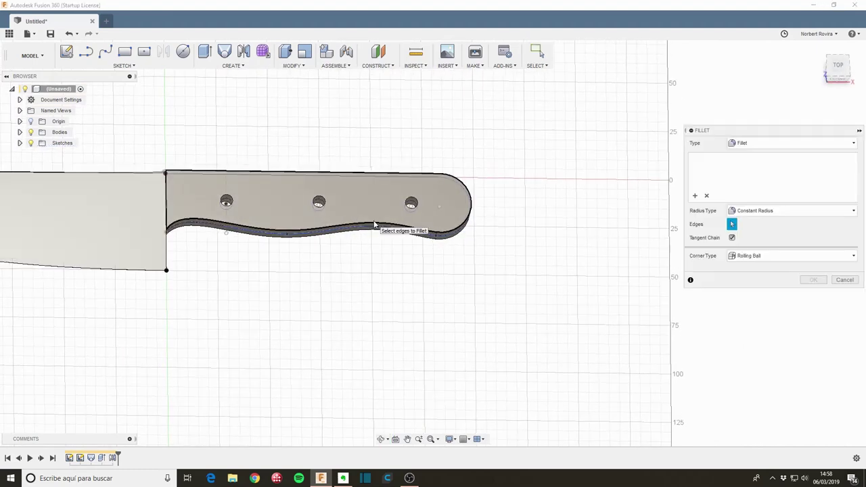
click(374, 226)
shift+middle_drag(377, 228, 402, 246)
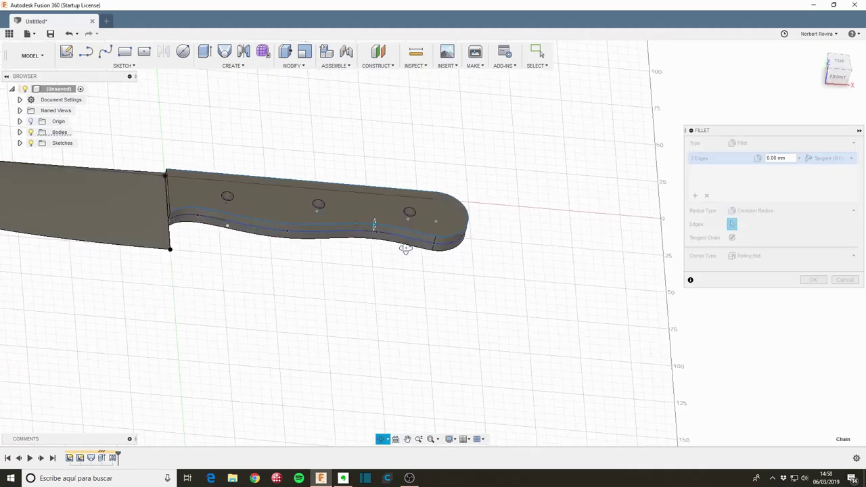
text(2.5)
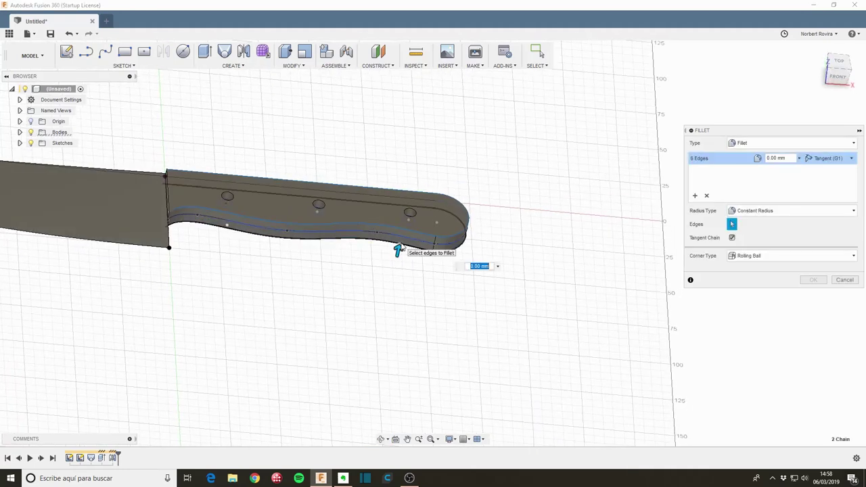
click(399, 244)
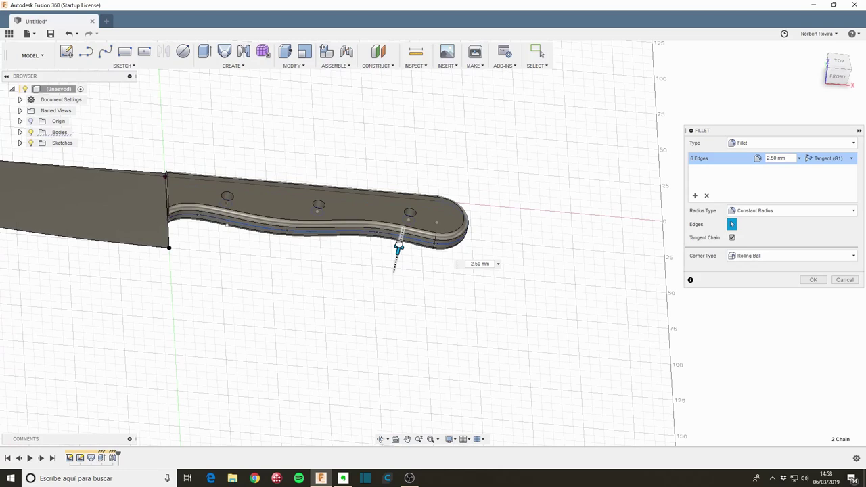
drag(398, 247, 400, 245)
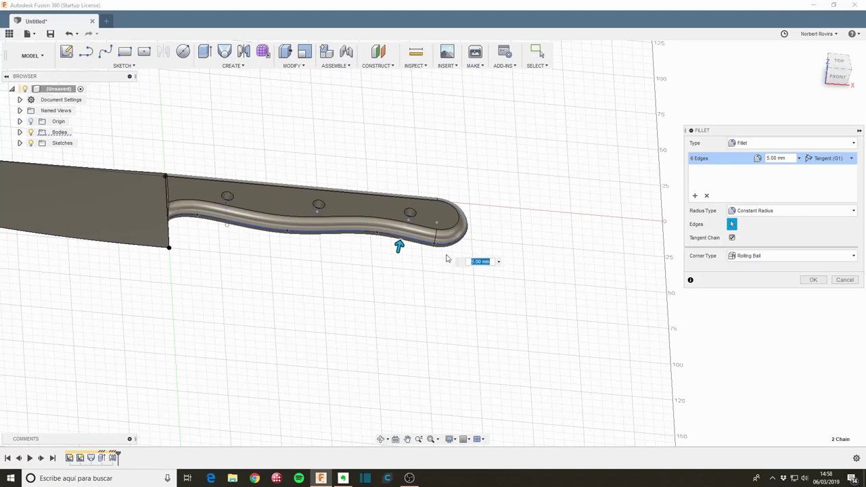
text(3)
key(Return)
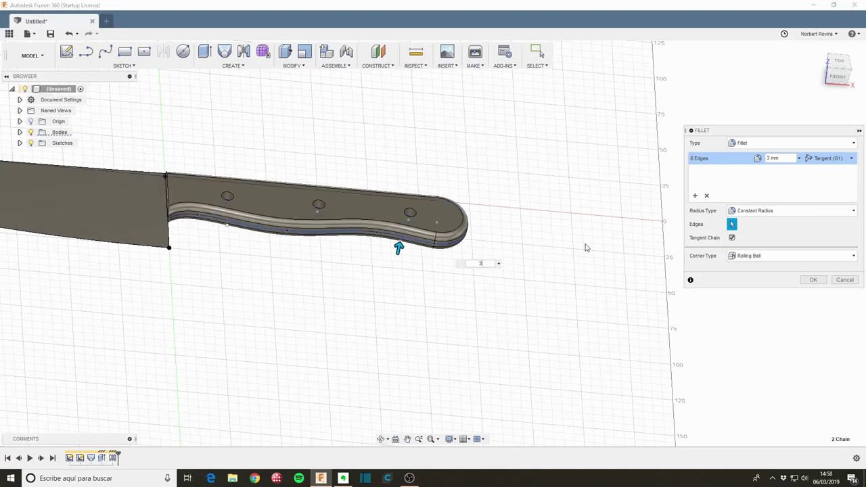
click(813, 281)
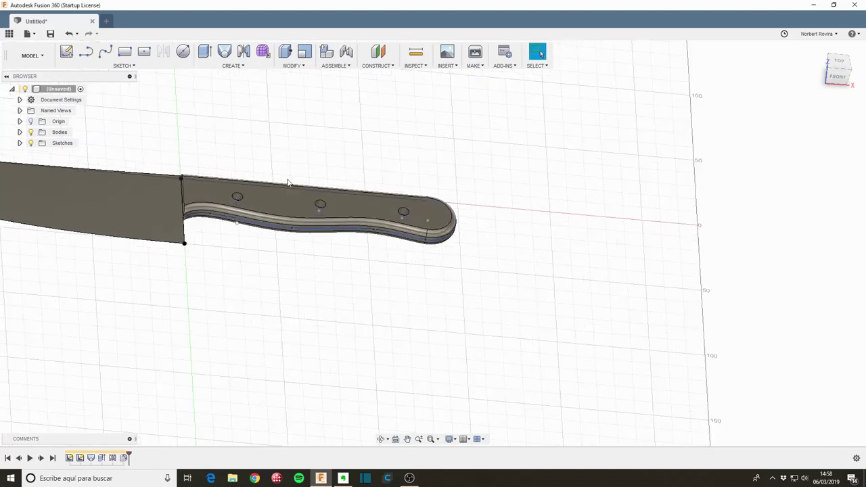
Start an extrusion on the left, middle and right pin-hole profiles.
mouse_move(290, 182)
shift+middle_down()
mouse_move(265, 179)
mouse_move(261, 207)
shift+middle_up()
scroll(252, 195, up, 2)
scroll(243, 230, up, 2)
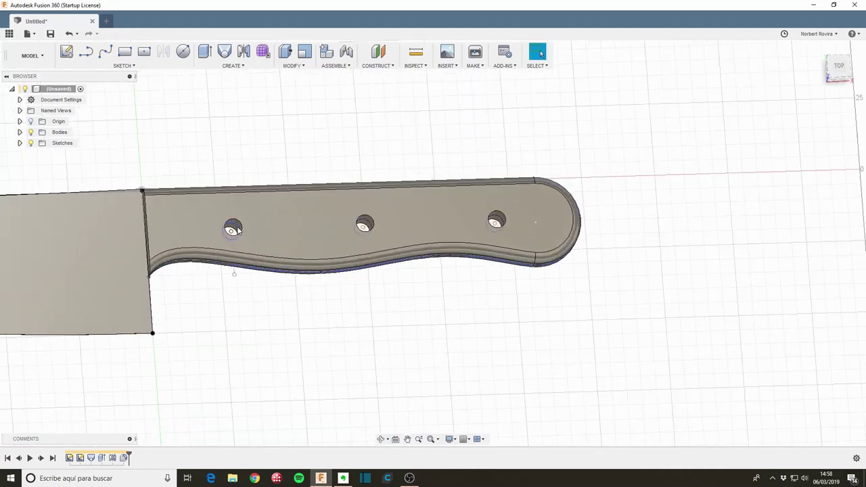
scroll(233, 250, up, 1)
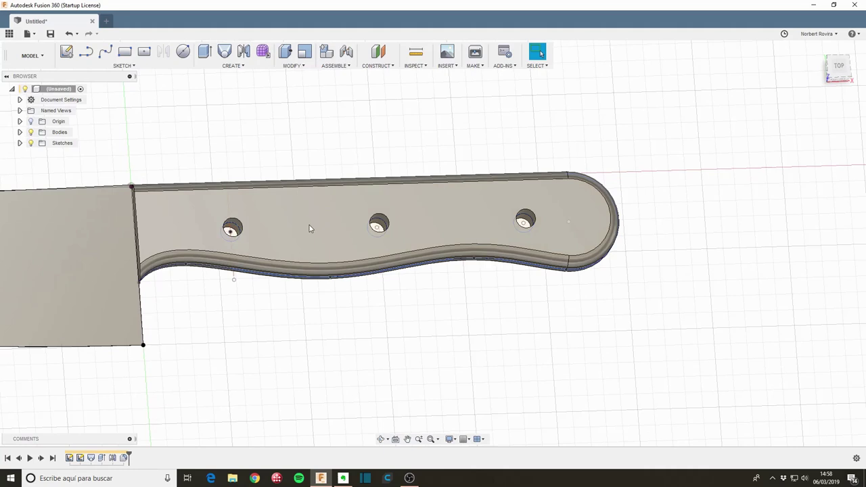
key(e)
click(234, 230)
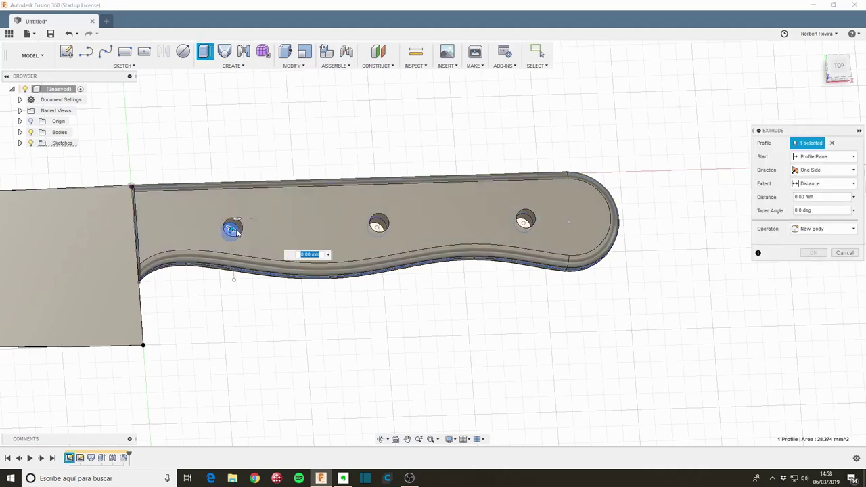
click(379, 225)
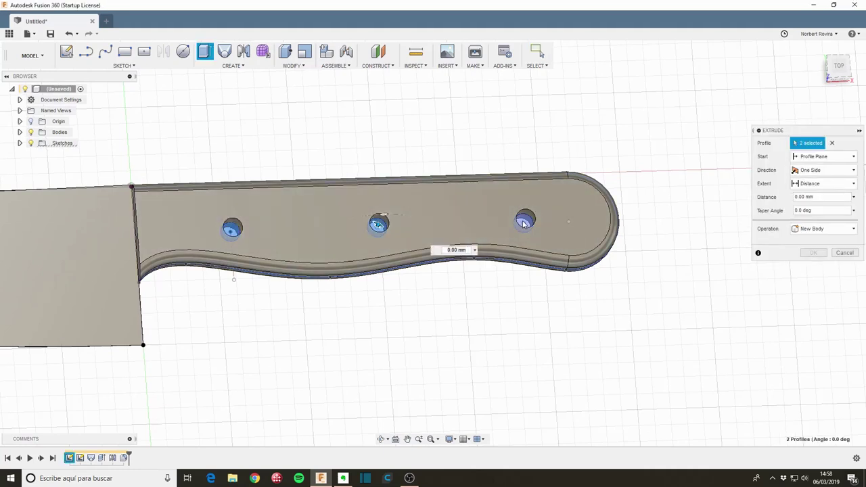
click(524, 224)
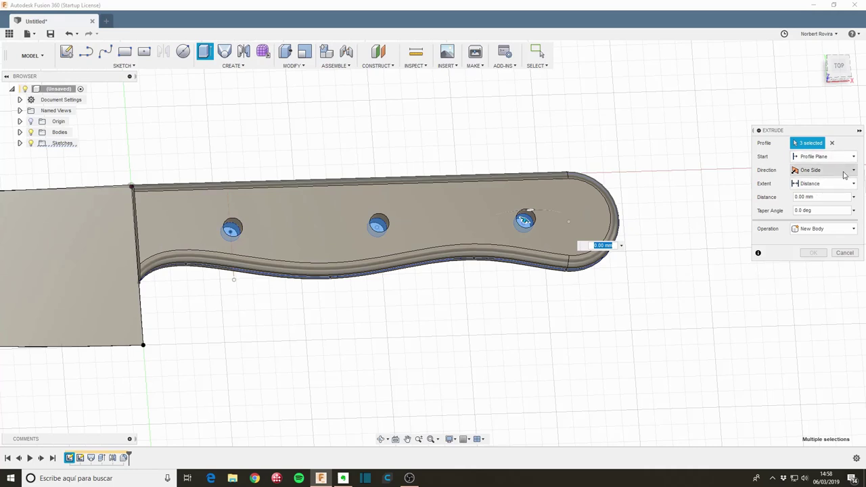
Extrude the hole profiles 5 mm symmetrically as new bodies.
click(844, 171)
click(812, 203)
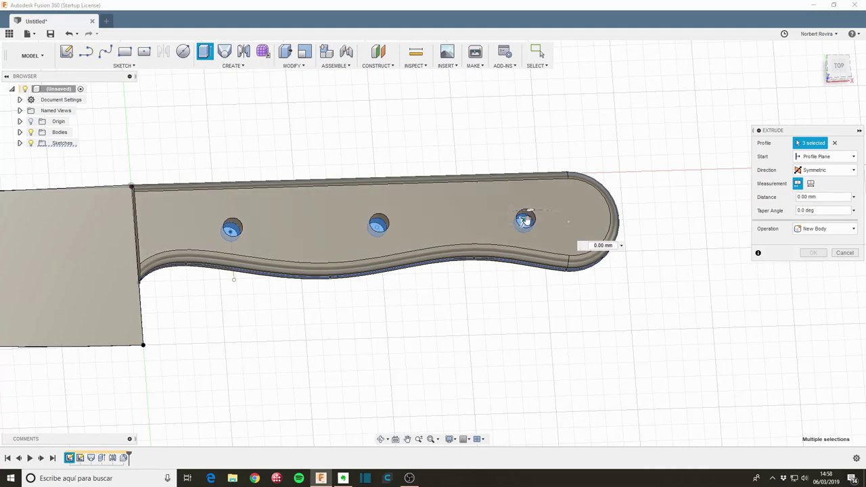
drag(527, 218, 525, 216)
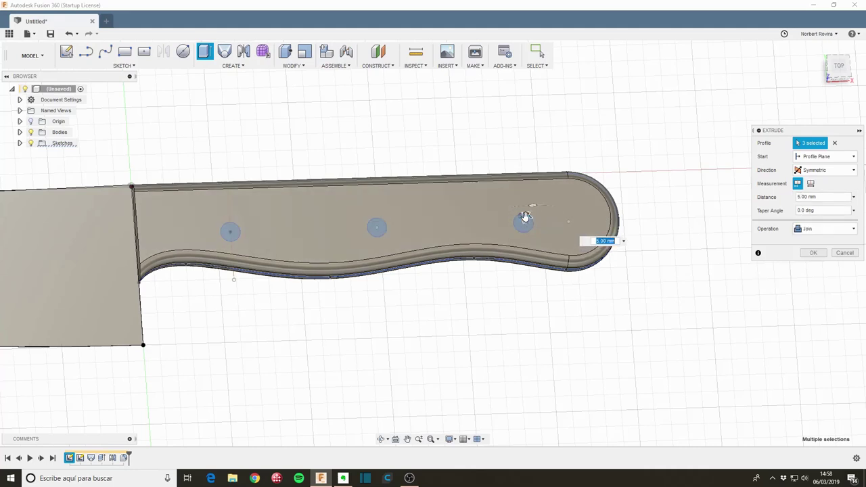
click(818, 229)
click(815, 274)
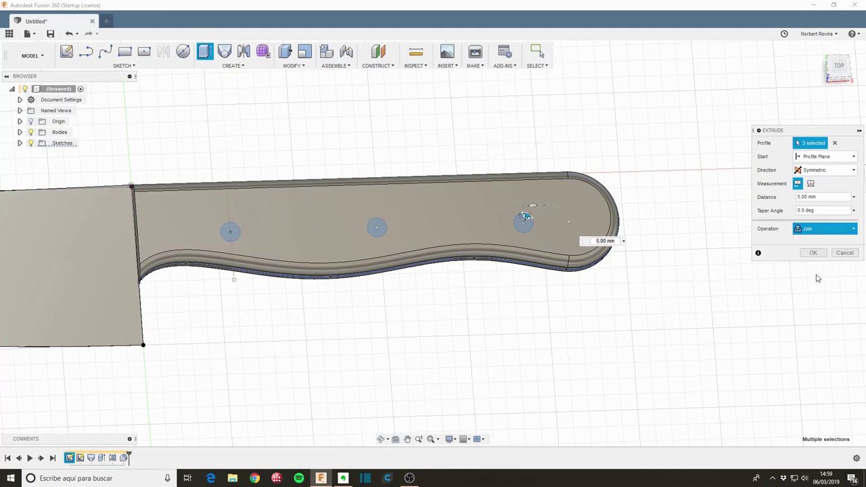
click(850, 253)
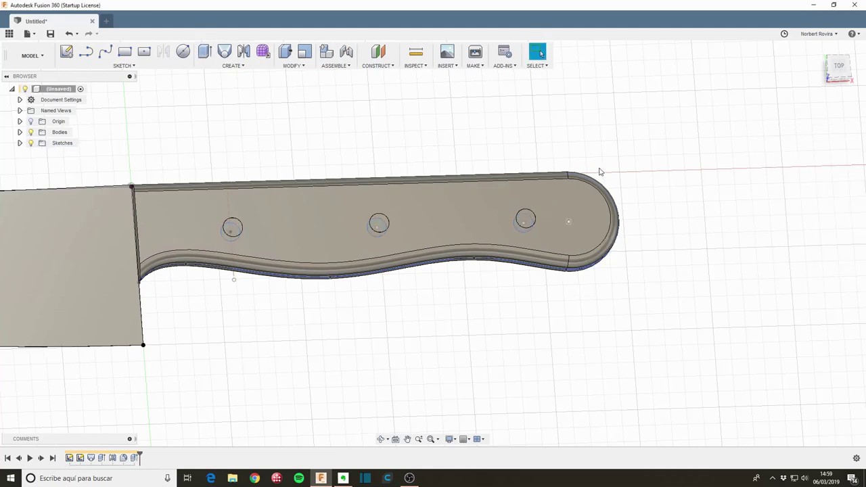
Apply the Wood (Solid) > Finished 3D Cherry - Glossy appearance to the handle body.
scroll(400, 324, down, 2)
middle_drag(323, 309, 414, 300)
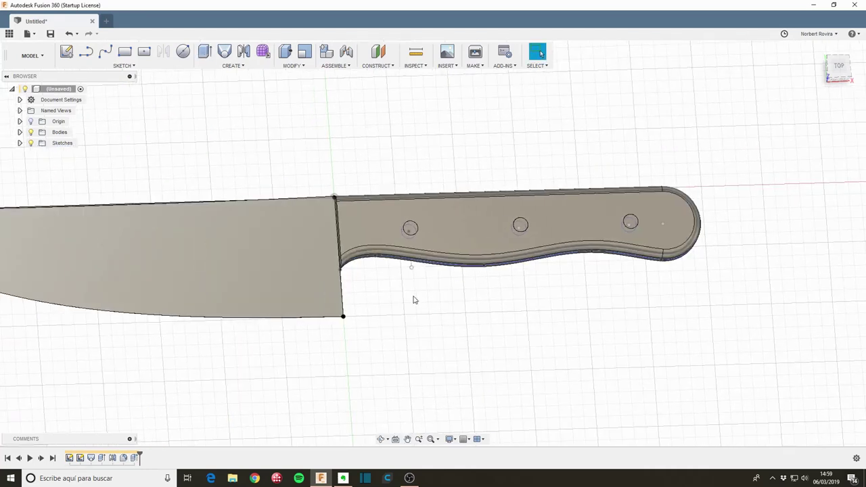
key(a)
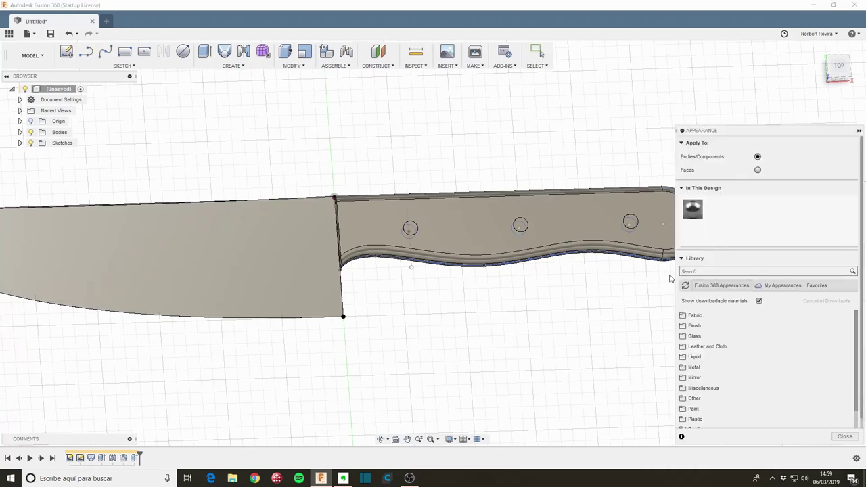
scroll(740, 332, down, 3)
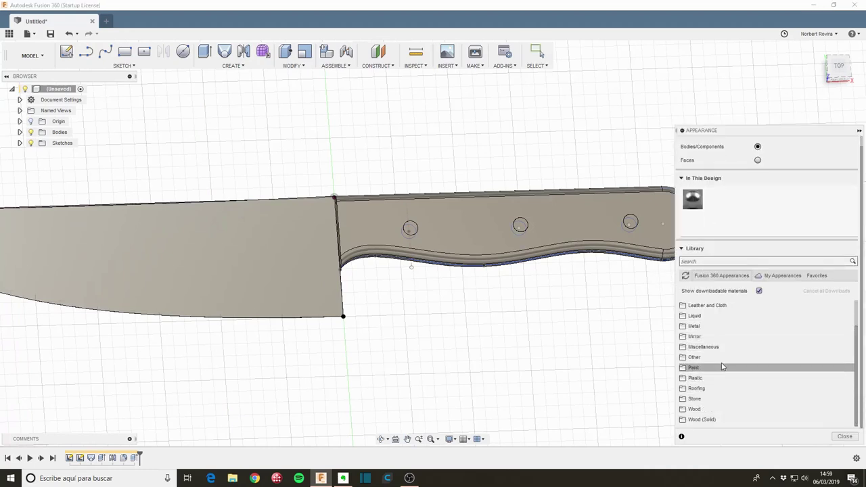
click(724, 409)
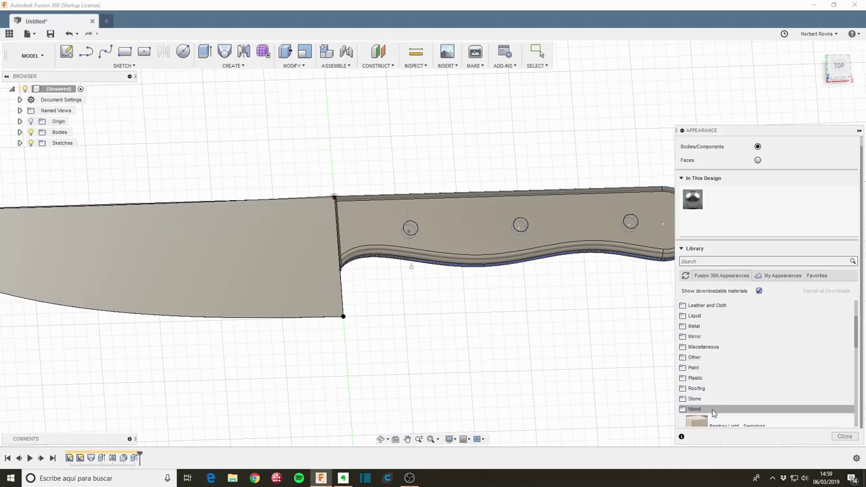
scroll(745, 379, down, 3)
scroll(745, 380, down, 2)
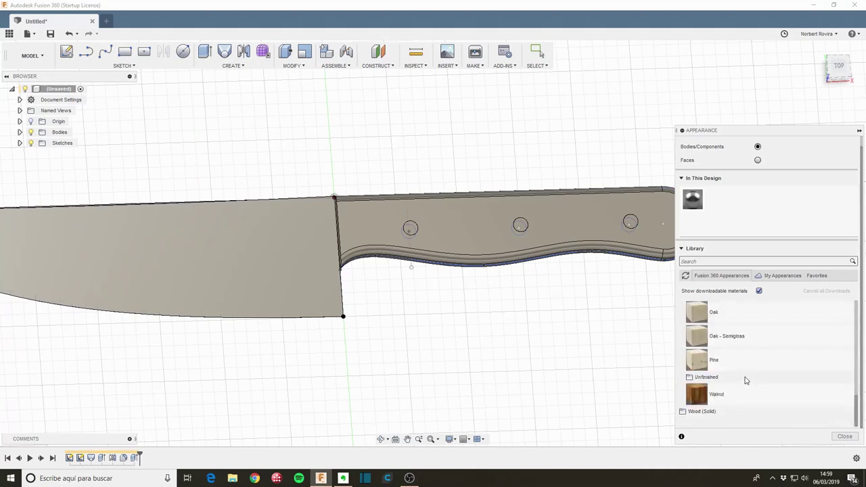
click(738, 411)
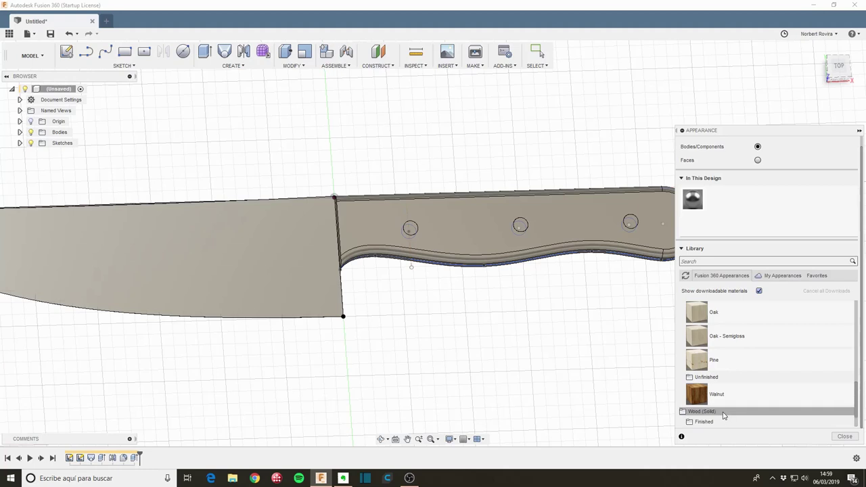
scroll(733, 394, down, 2)
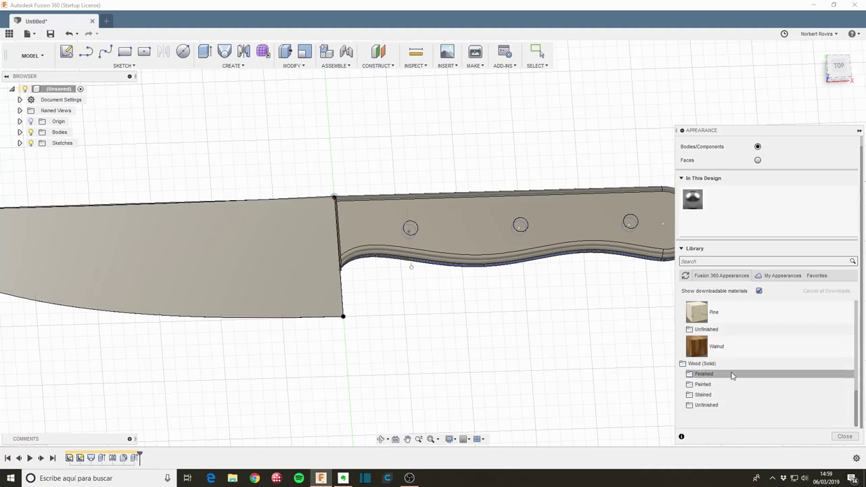
click(731, 375)
scroll(738, 380, down, 2)
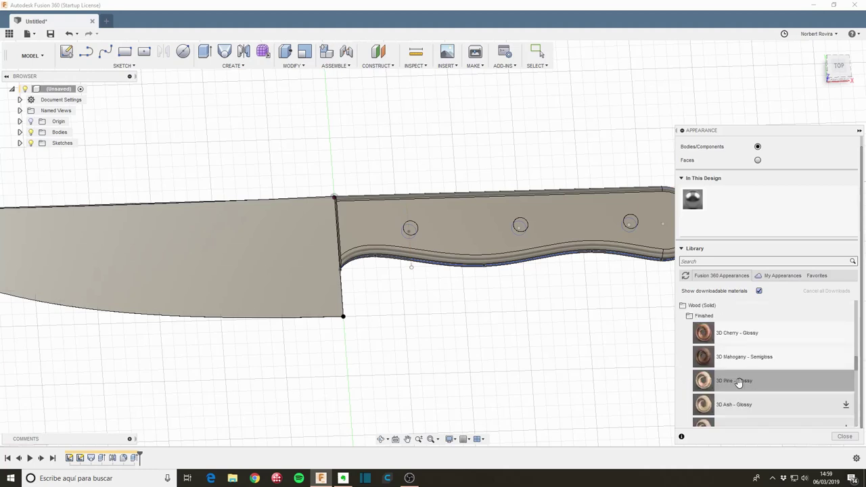
drag(757, 333, 562, 233)
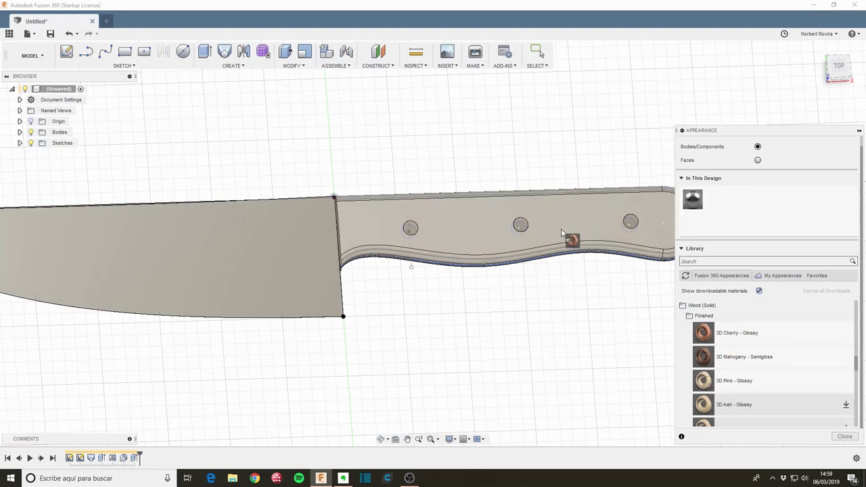
drag(562, 233, 561, 233)
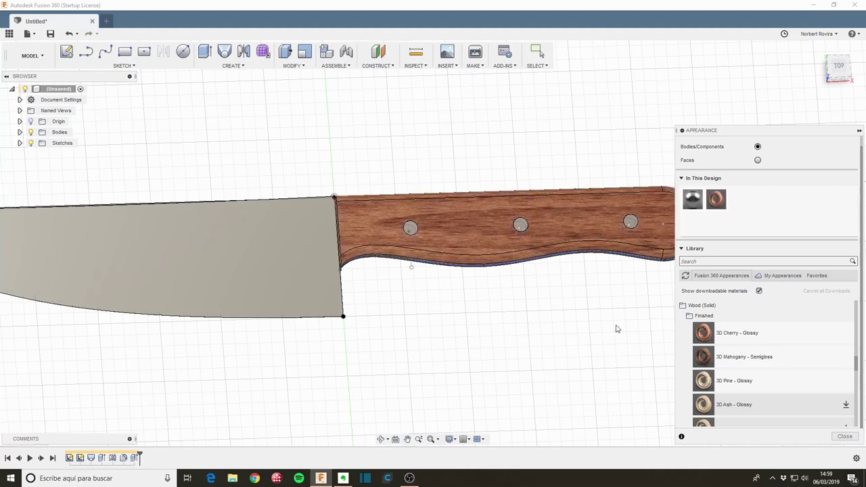
scroll(704, 348, up, 5)
scroll(706, 350, up, 5)
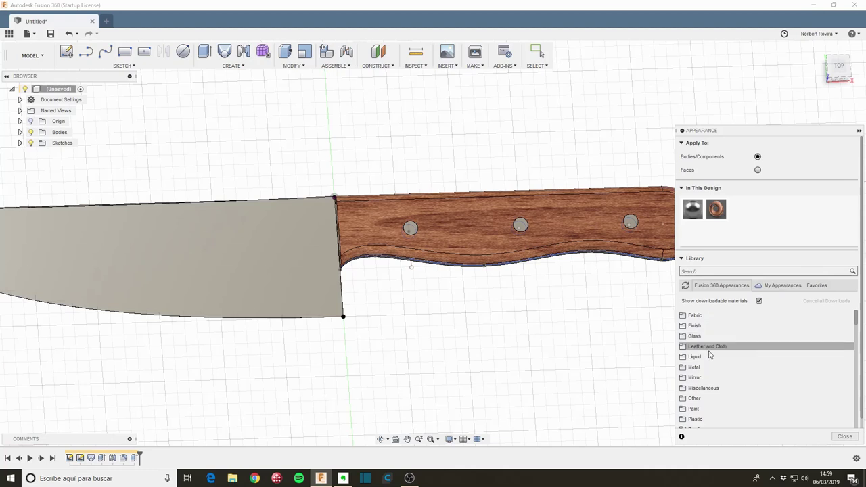
Apply Stainless Steel - Polished to the blade and first pin, keeping the handle's wood.
click(731, 367)
scroll(731, 369, down, 3)
scroll(731, 368, down, 1)
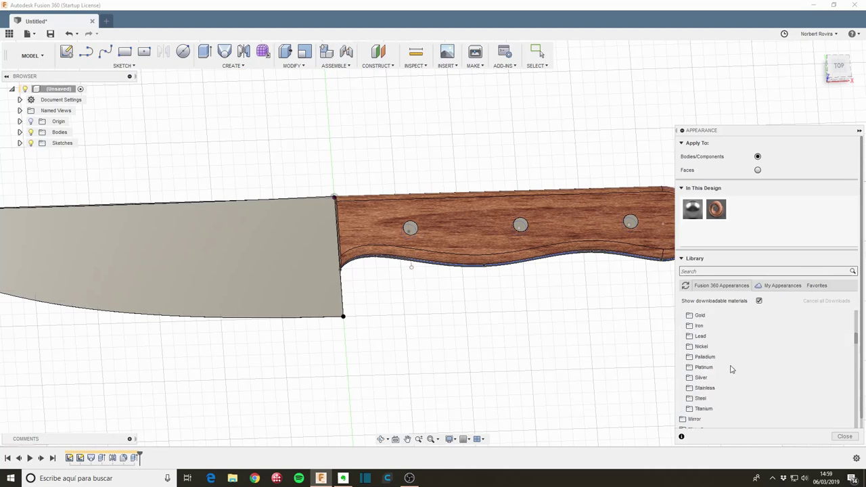
scroll(731, 369, down, 1)
click(723, 359)
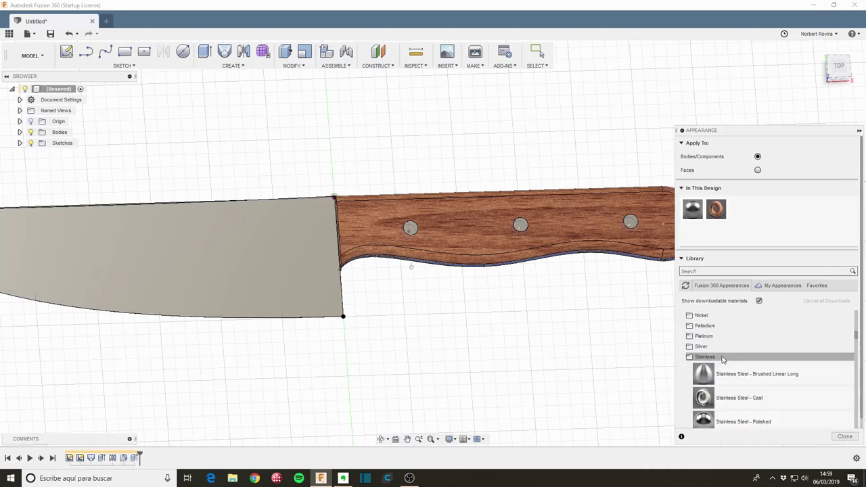
scroll(723, 359, down, 1)
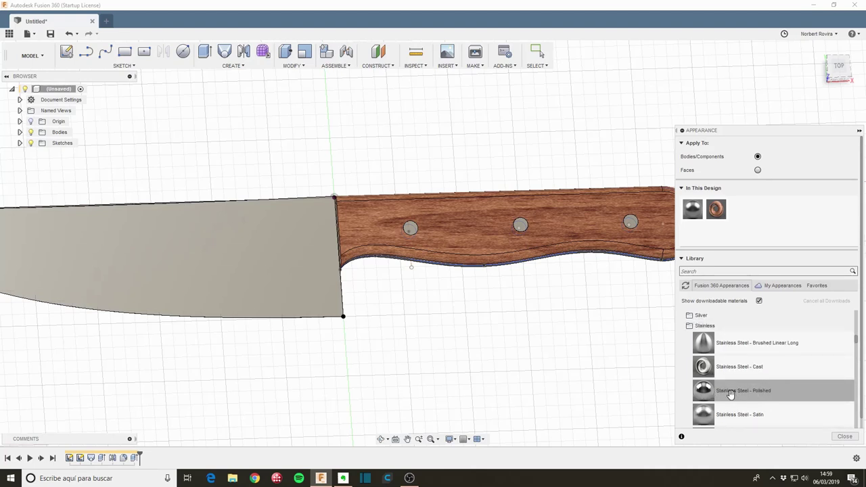
scroll(735, 390, down, 1)
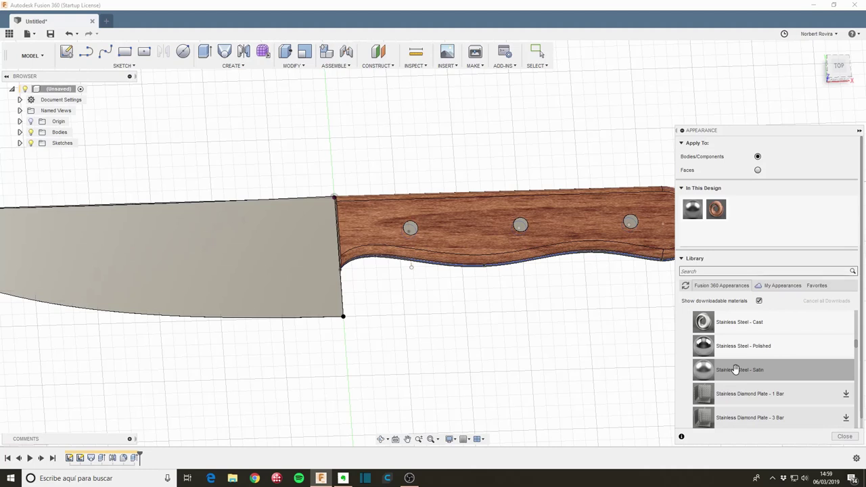
scroll(734, 369, down, 1)
scroll(734, 368, up, 1)
scroll(734, 368, up, 1)
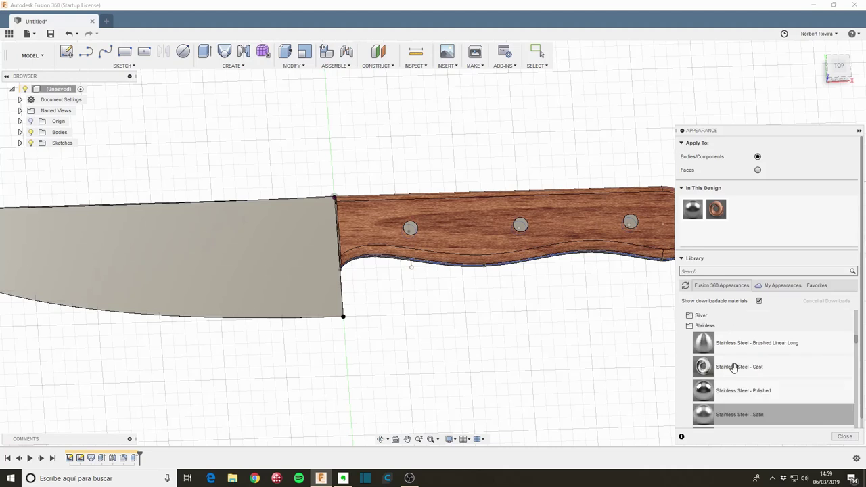
scroll(734, 367, down, 1)
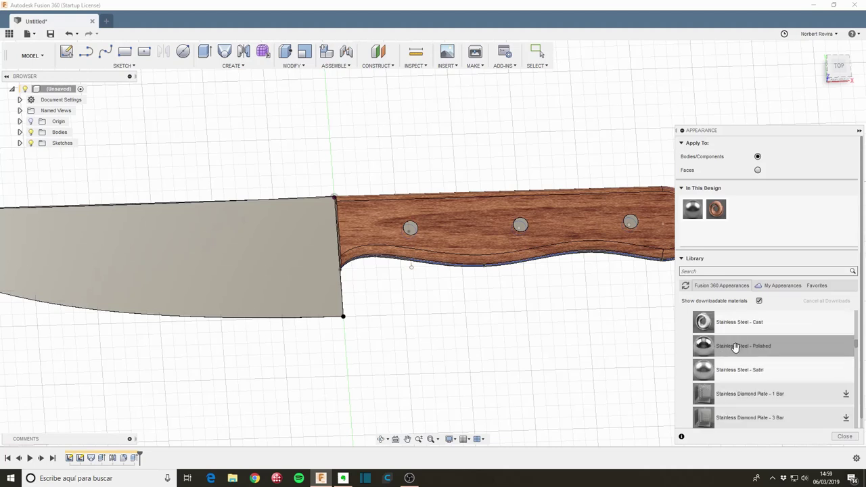
drag(736, 347, 264, 273)
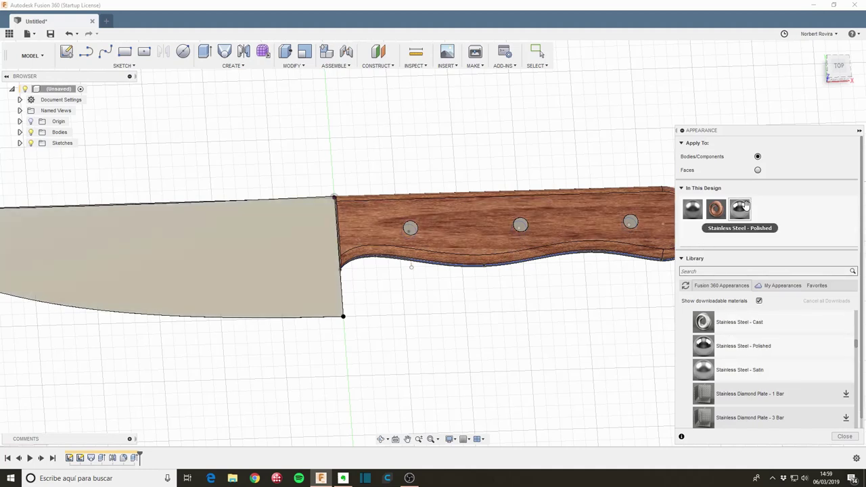
mouse_move(740, 209)
mouse_down()
mouse_move(567, 230)
mouse_move(410, 230)
mouse_up()
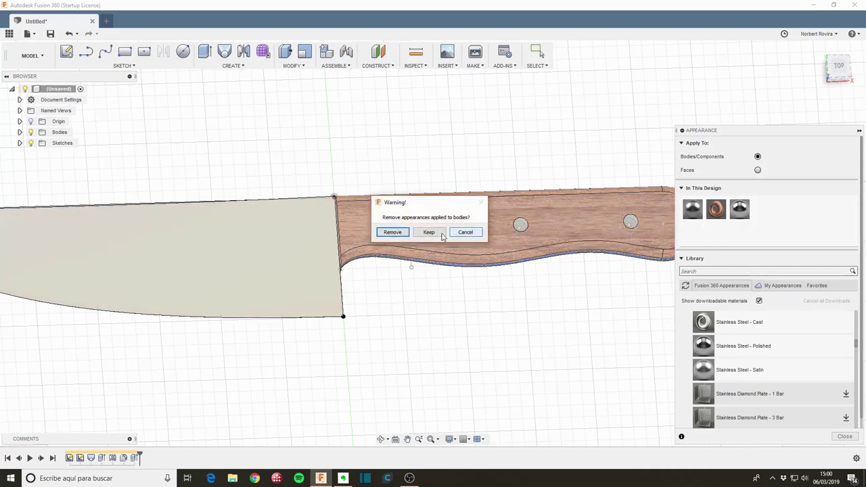
click(442, 233)
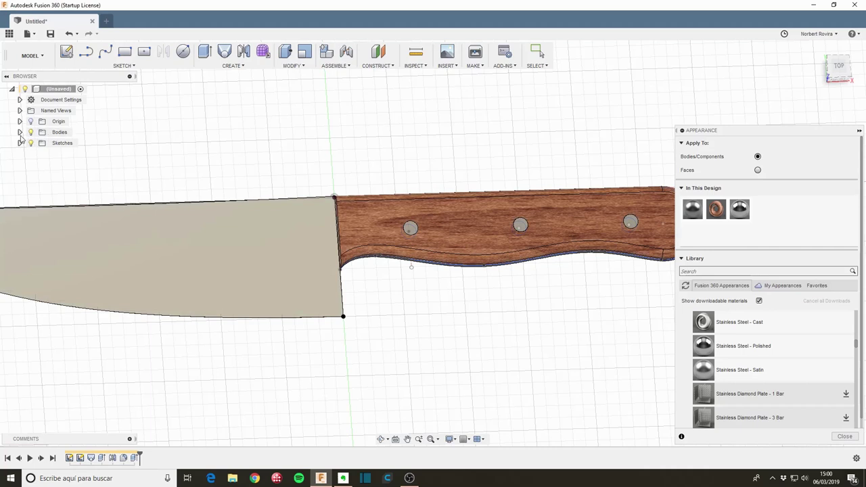
Expand the Bodies folder, identify Body2, Body4 and Body5, then close the Appearance panel.
click(19, 133)
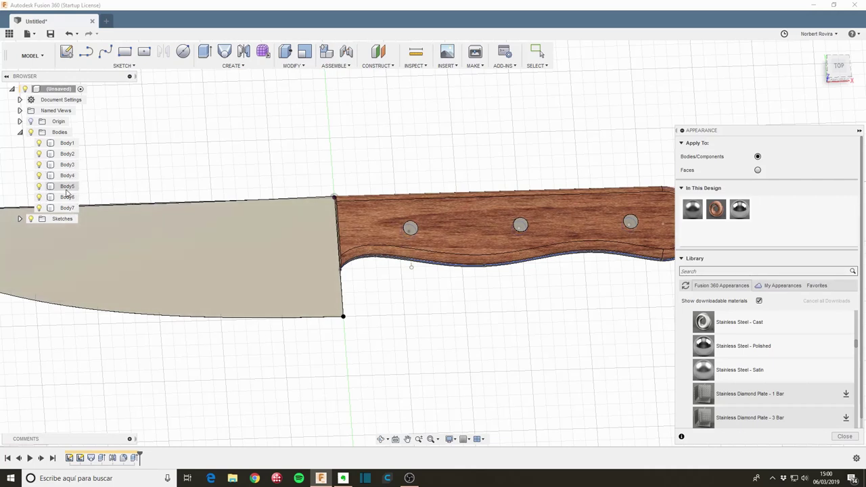
click(67, 189)
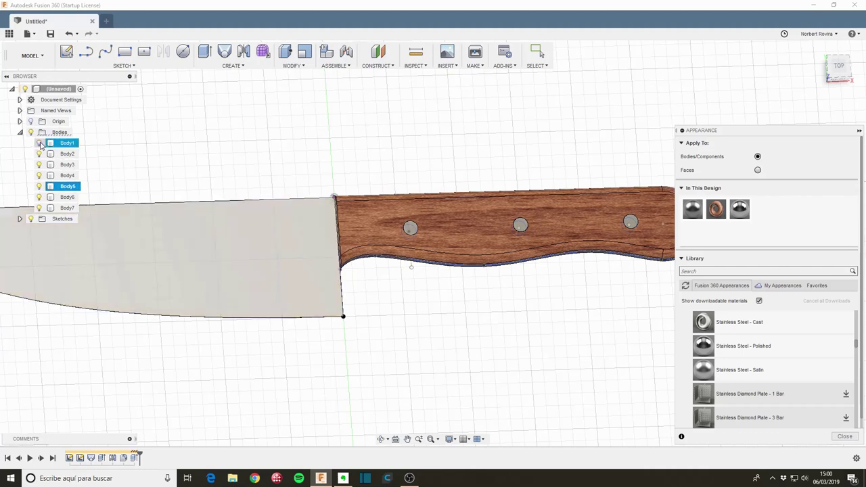
ctrl+click(40, 154)
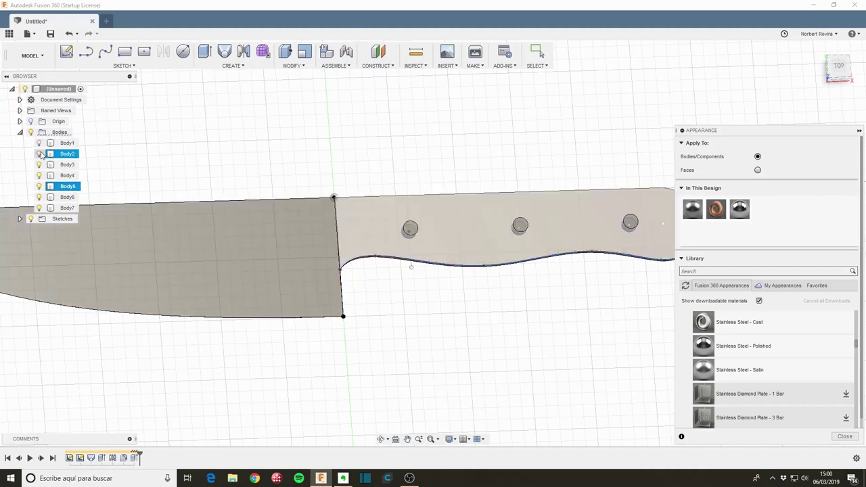
ctrl+click(41, 153)
ctrl+click(41, 176)
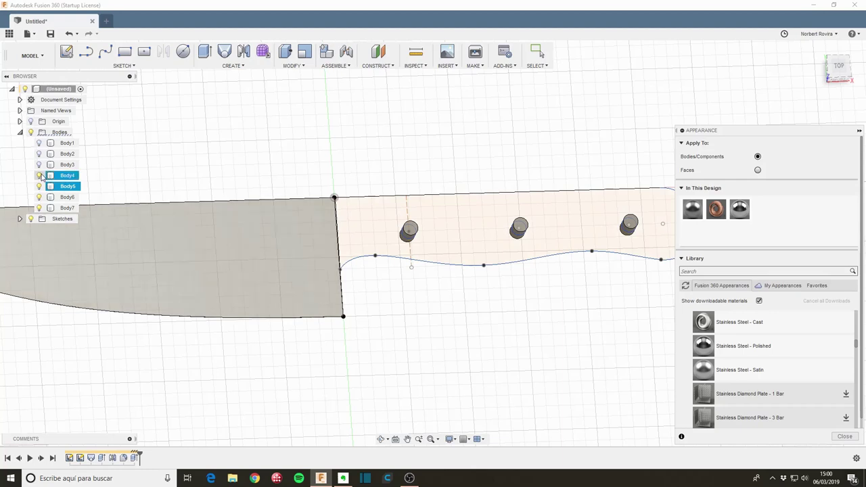
ctrl+click(41, 175)
ctrl+click(40, 142)
ctrl+click(40, 143)
ctrl+click(40, 154)
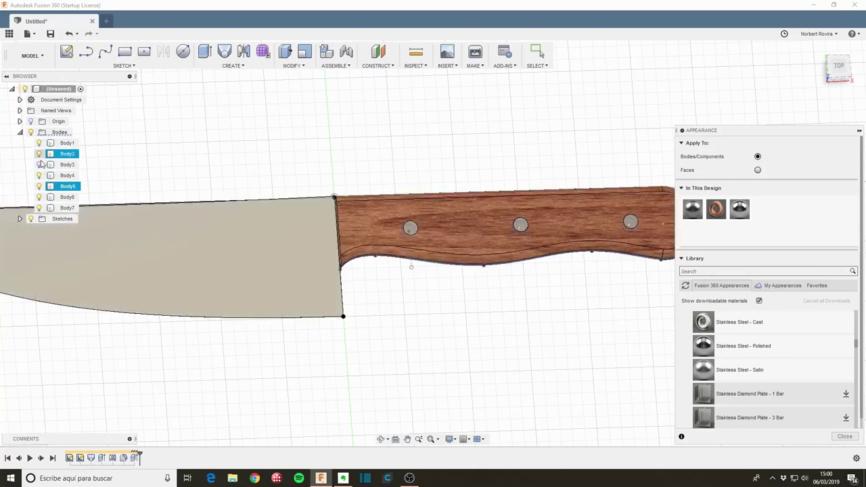
ctrl+click(40, 153)
click(844, 436)
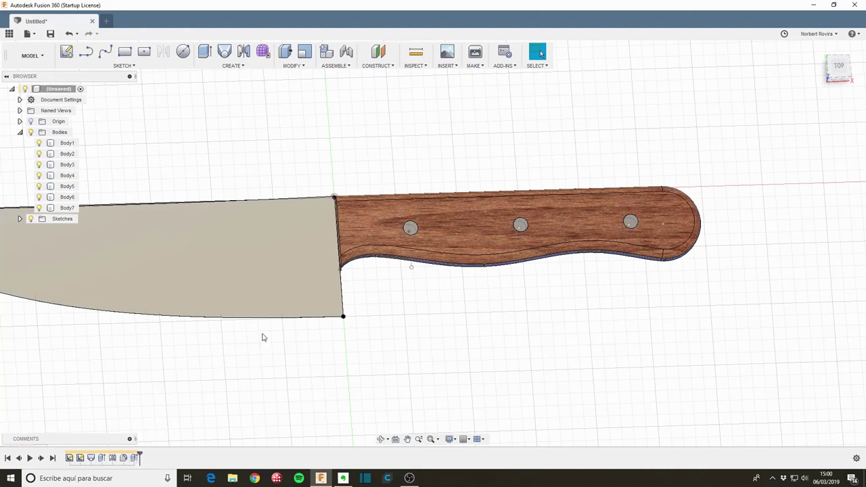
Tilt the knife into a 3D view and identify Body1, Body2 and Body7.
key(F4)
drag(272, 176, 270, 267)
key(Escape)
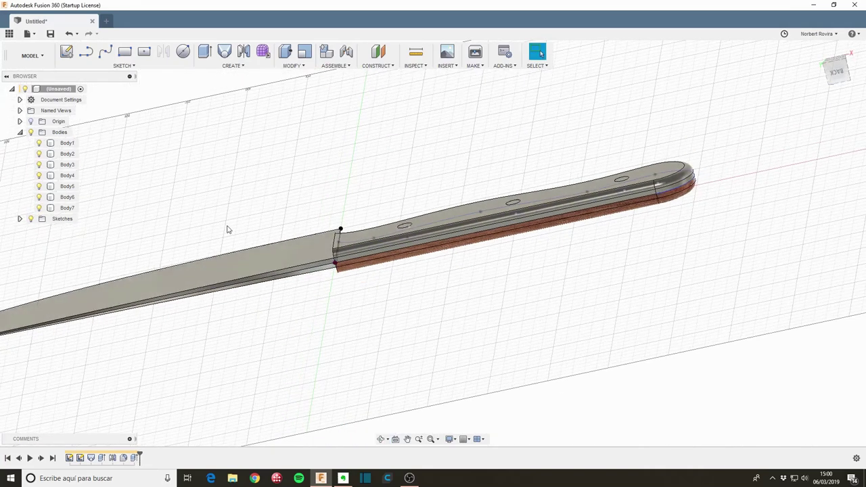
click(68, 143)
ctrl+click(68, 154)
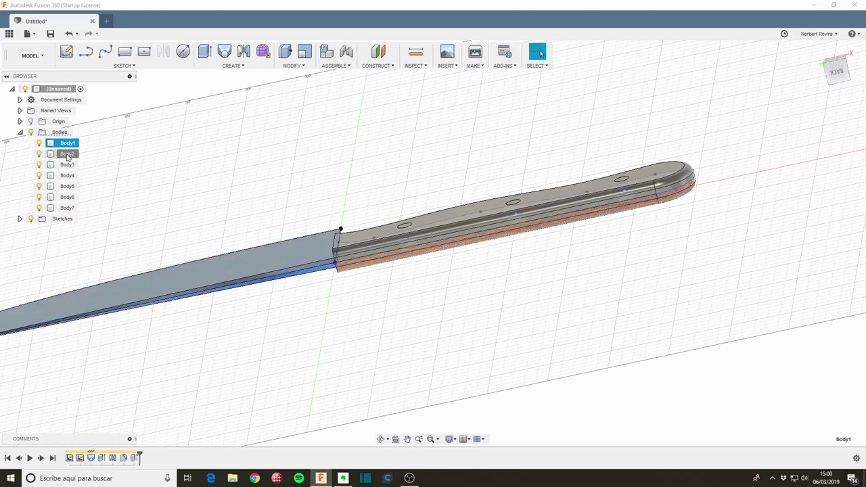
ctrl+click(68, 154)
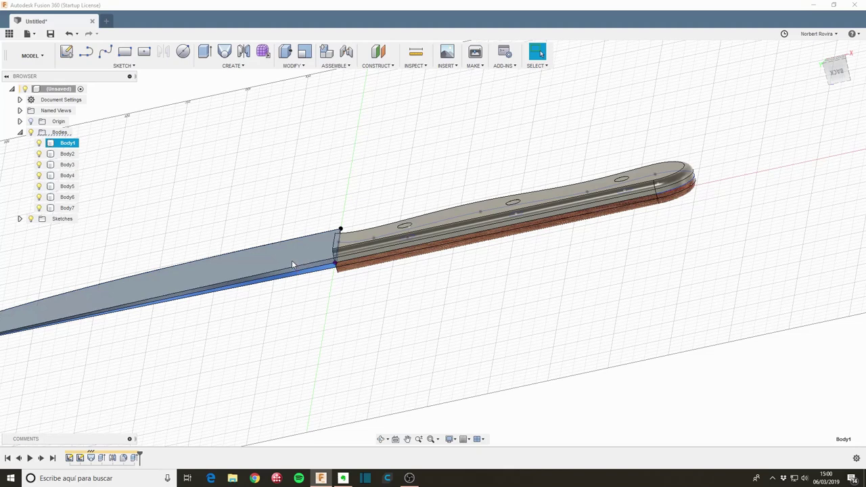
key(Escape)
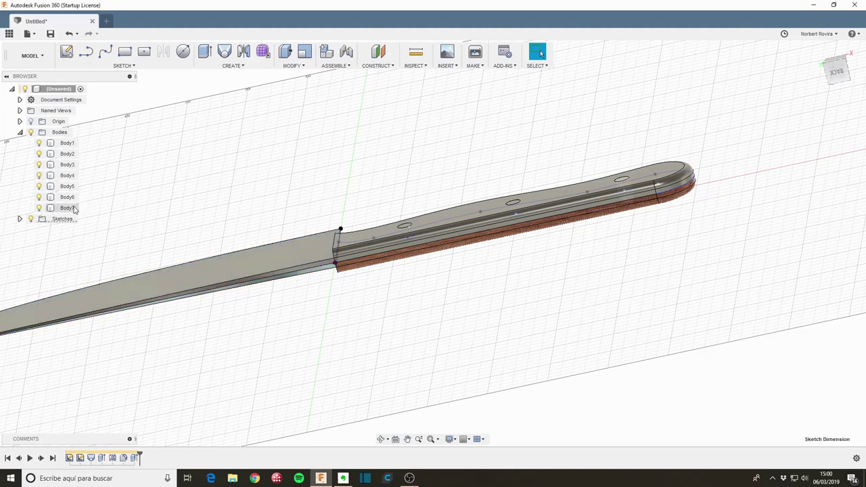
click(73, 209)
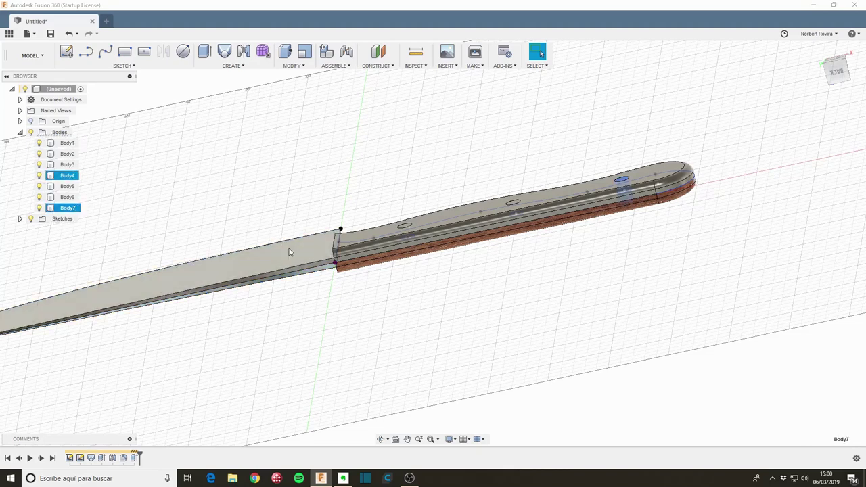
Join Body4 into the blade Body1 with Combine.
click(66, 144)
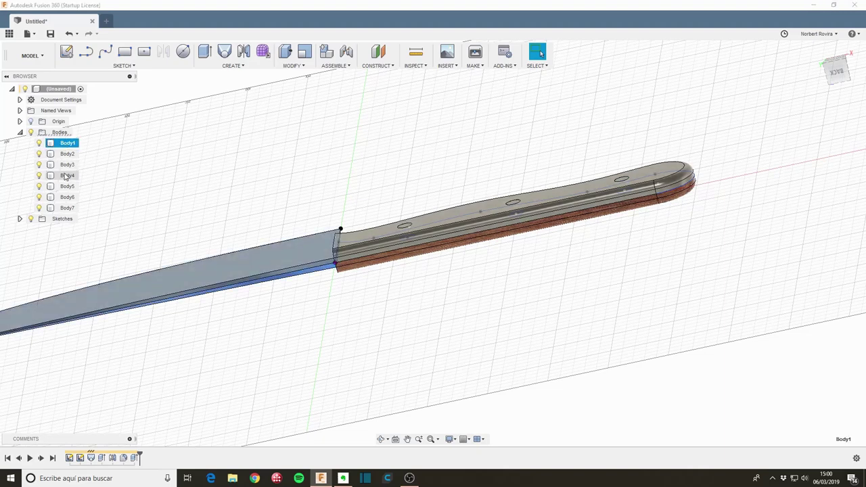
ctrl+click(66, 176)
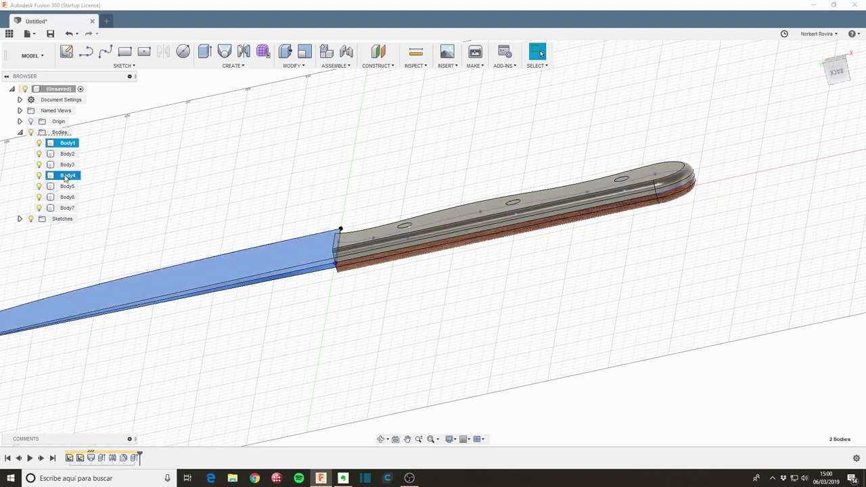
click(293, 66)
click(296, 141)
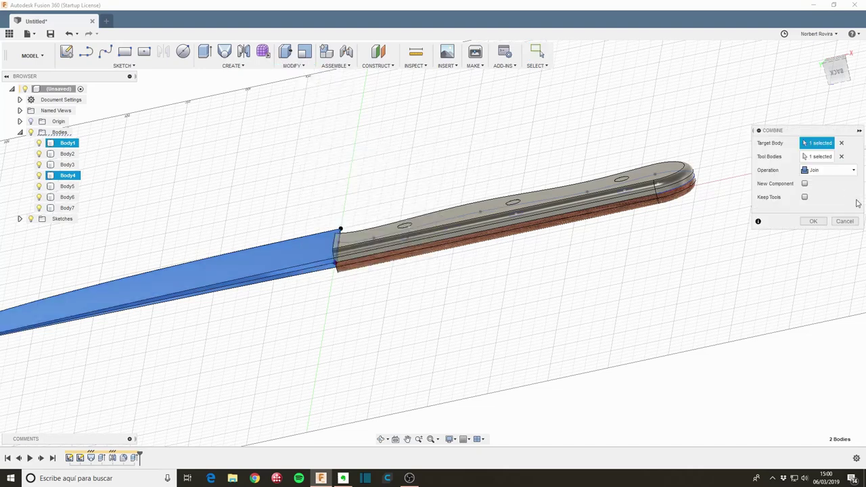
click(814, 222)
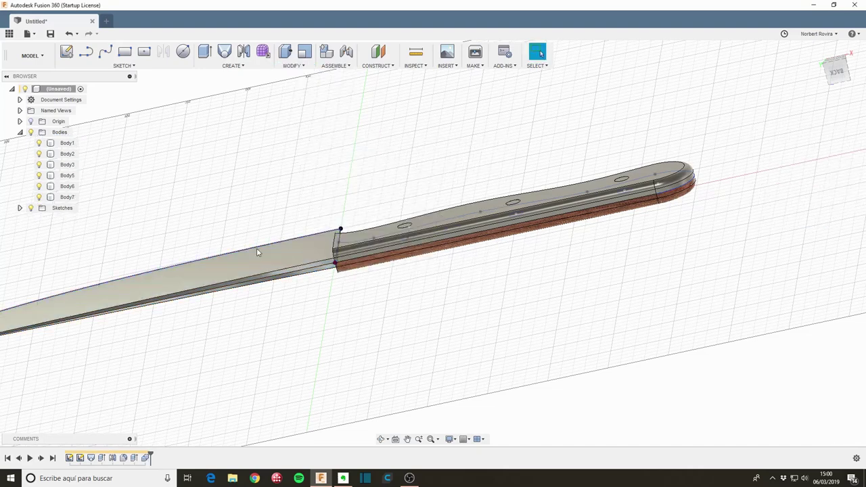
Join handle halves Body2 and Body3 into one body with Combine.
click(67, 156)
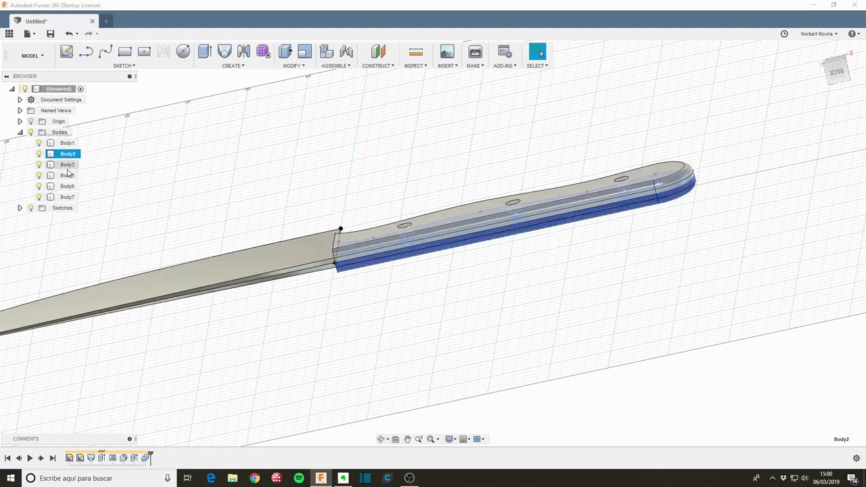
ctrl+click(67, 165)
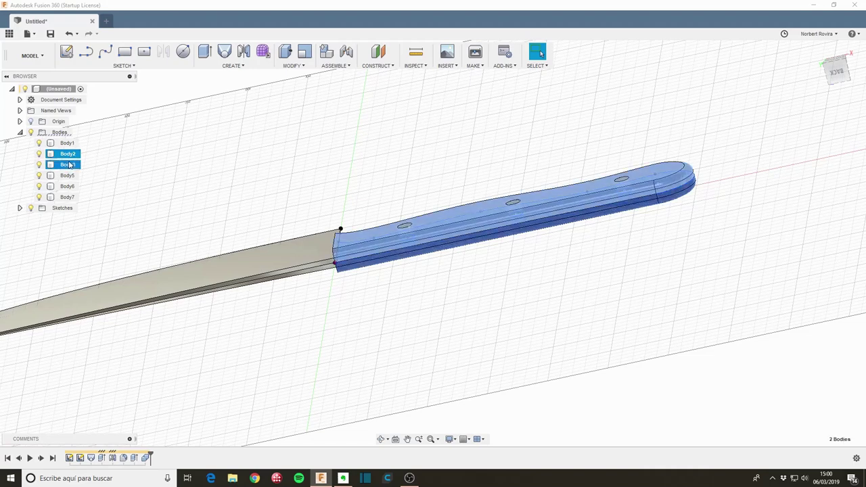
click(301, 66)
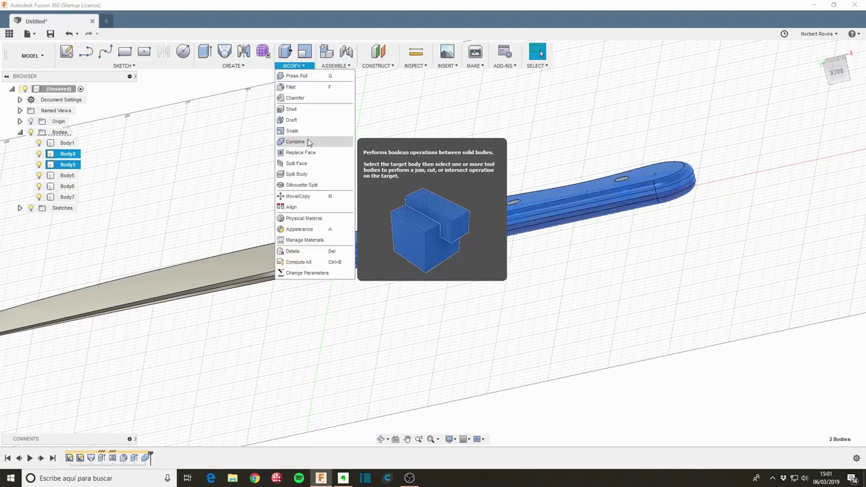
click(309, 142)
click(816, 223)
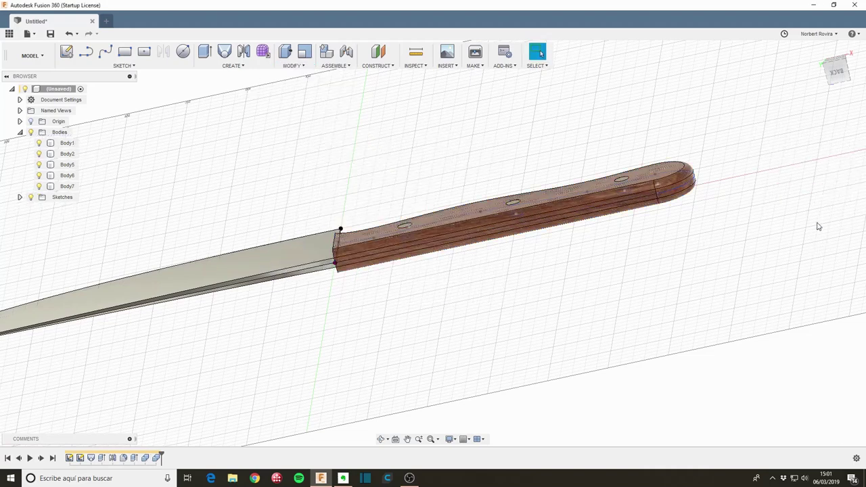
Check which part Body5 is and reopen the Appearance library.
click(67, 166)
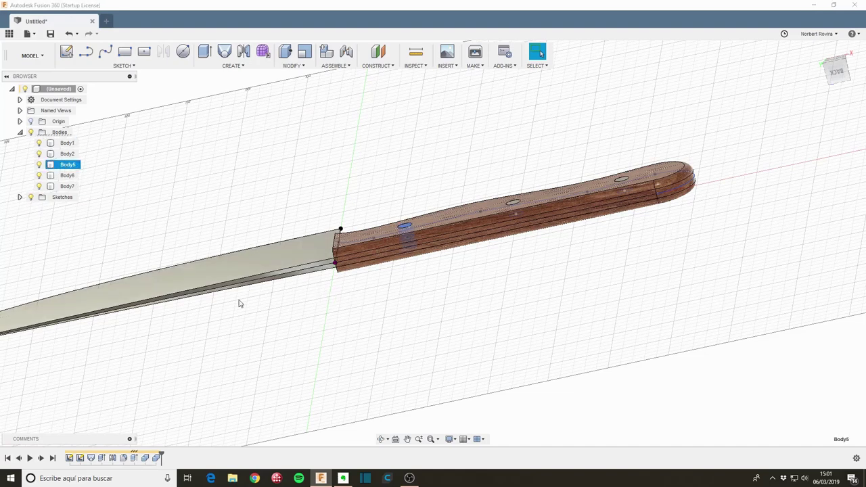
click(298, 306)
key(a)
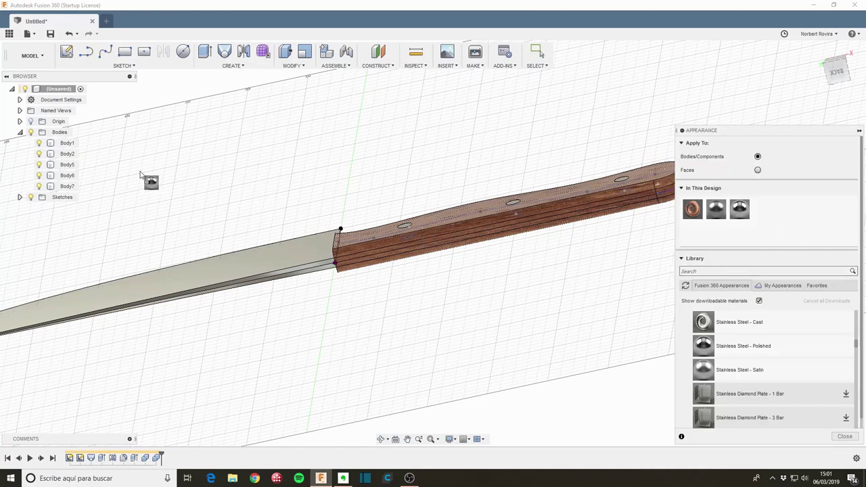
Apply Stainless Steel - Polished to Body7, then view the finished knife from the front.
drag(740, 211, 67, 170)
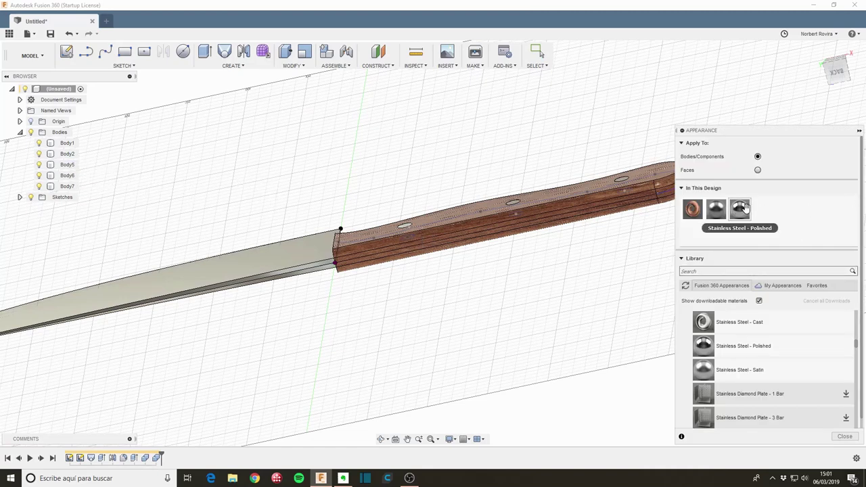
drag(740, 210, 94, 184)
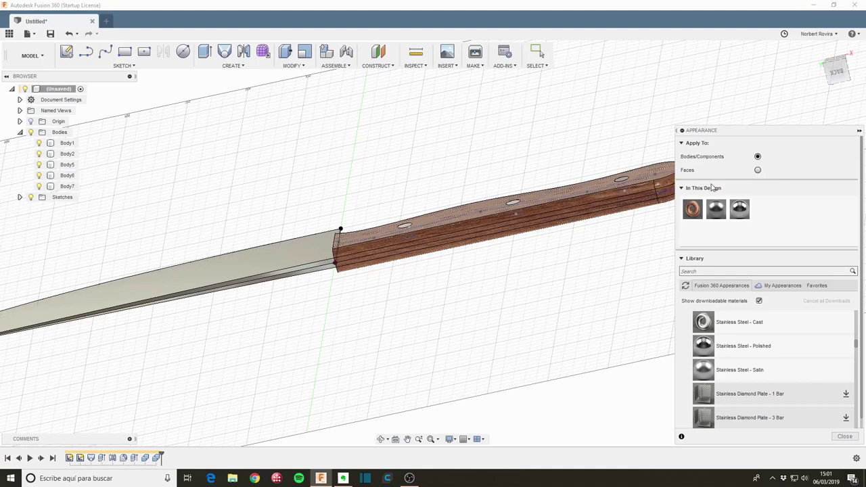
drag(740, 210, 84, 169)
drag(71, 186, 72, 187)
click(845, 436)
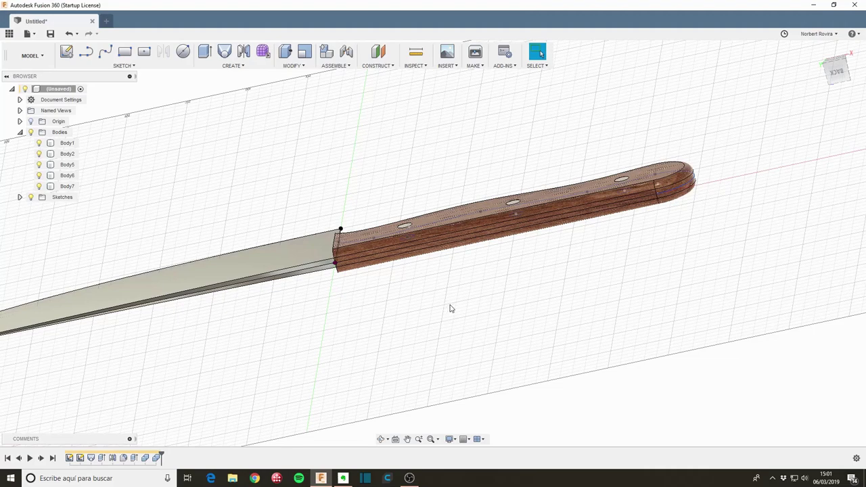
mouse_move(489, 325)
shift+middle_down()
mouse_move(450, 175)
mouse_move(445, 199)
shift+middle_up()
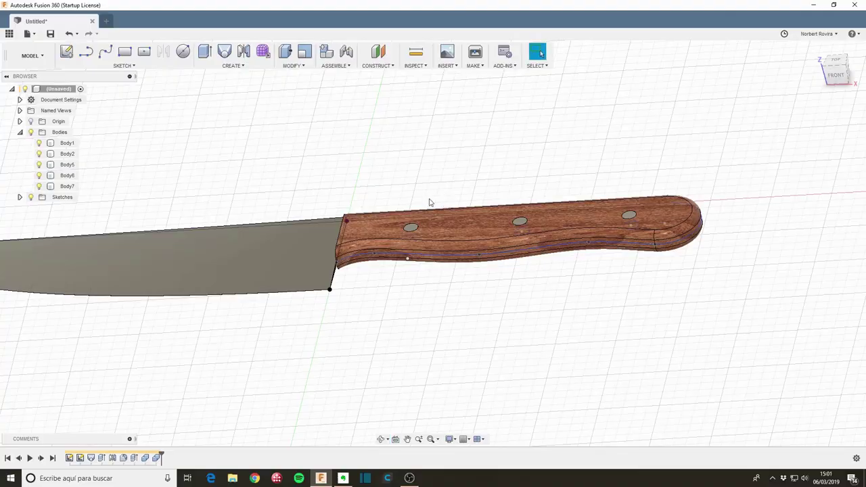